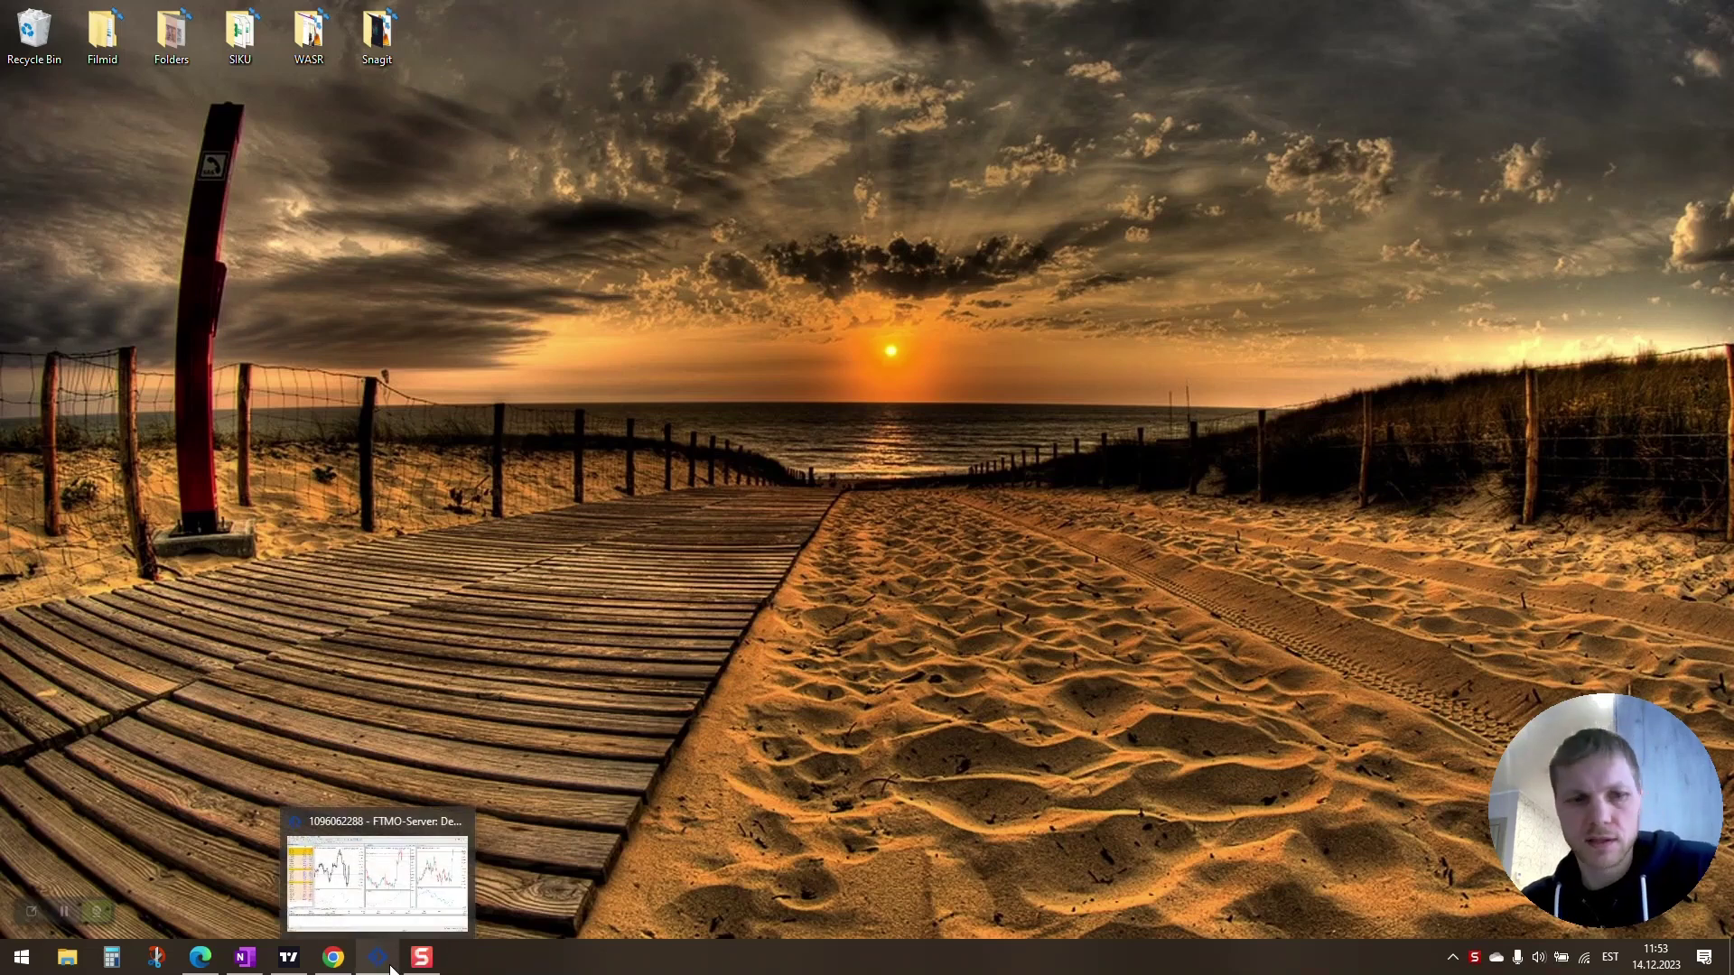
# - Restore the MetaTrader 5 terminal showing the EURNZD, AUDCAD and AUDUSD hourly charts
pyautogui.click(390, 968)
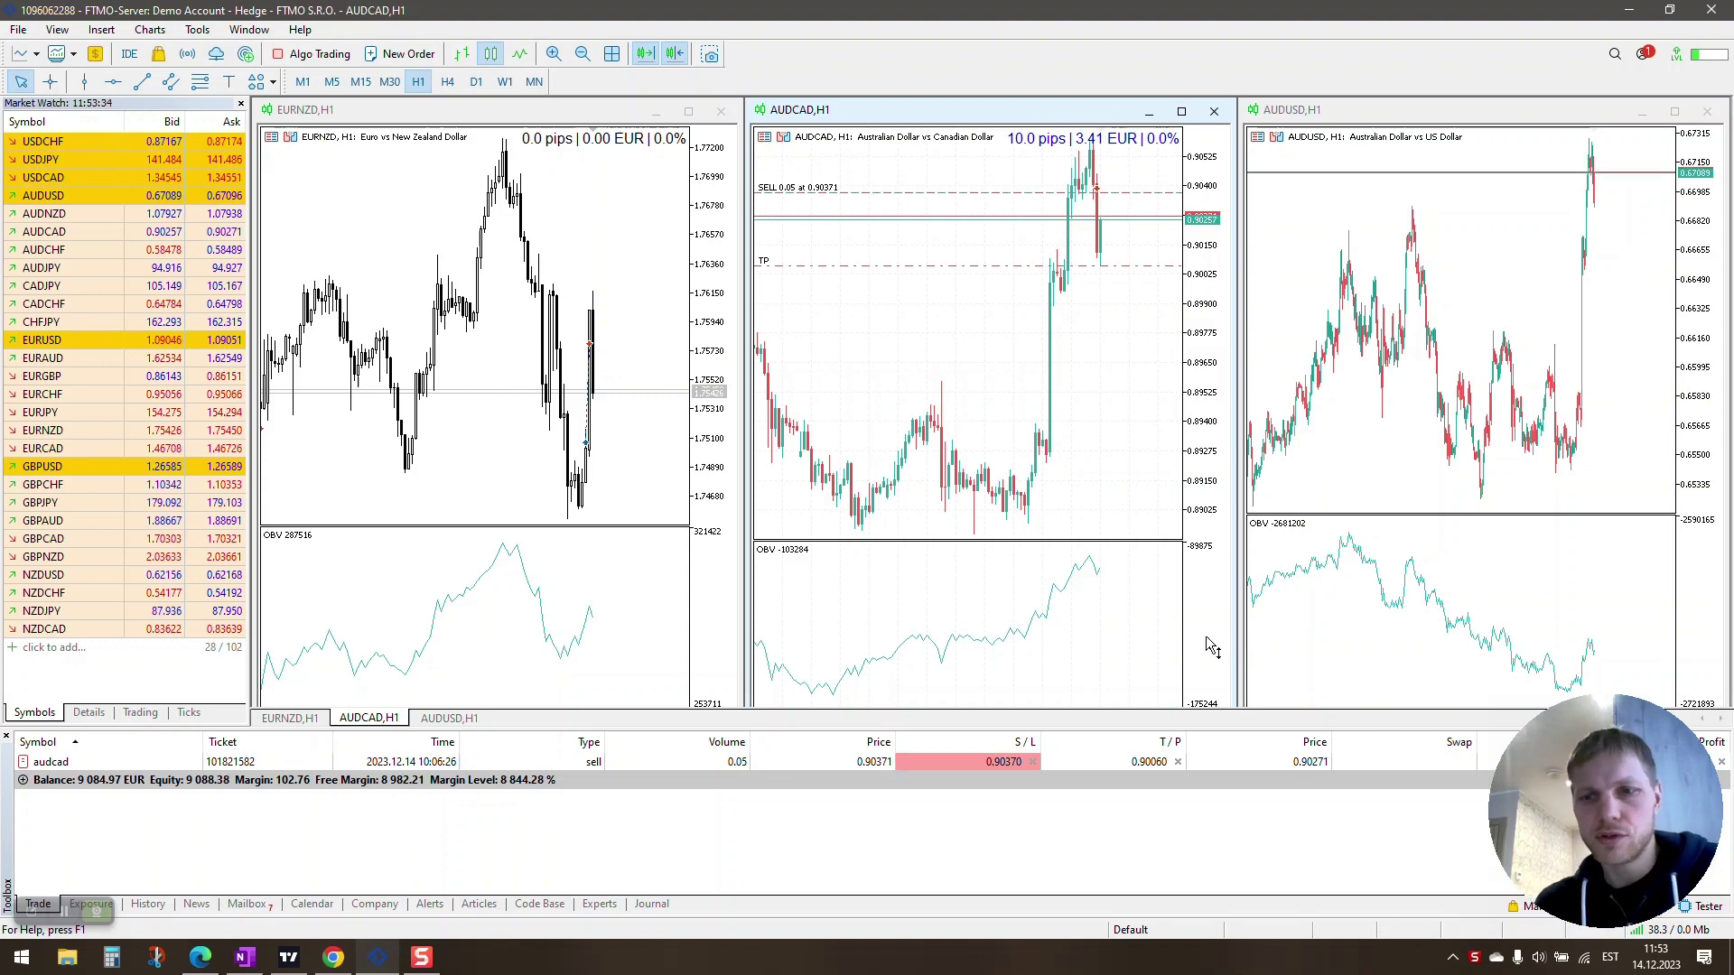
# - Move past OneNote and the other browser windows to the TradeZella dashboard for MT5 10K € Evaluation
pyautogui.click(249, 962)
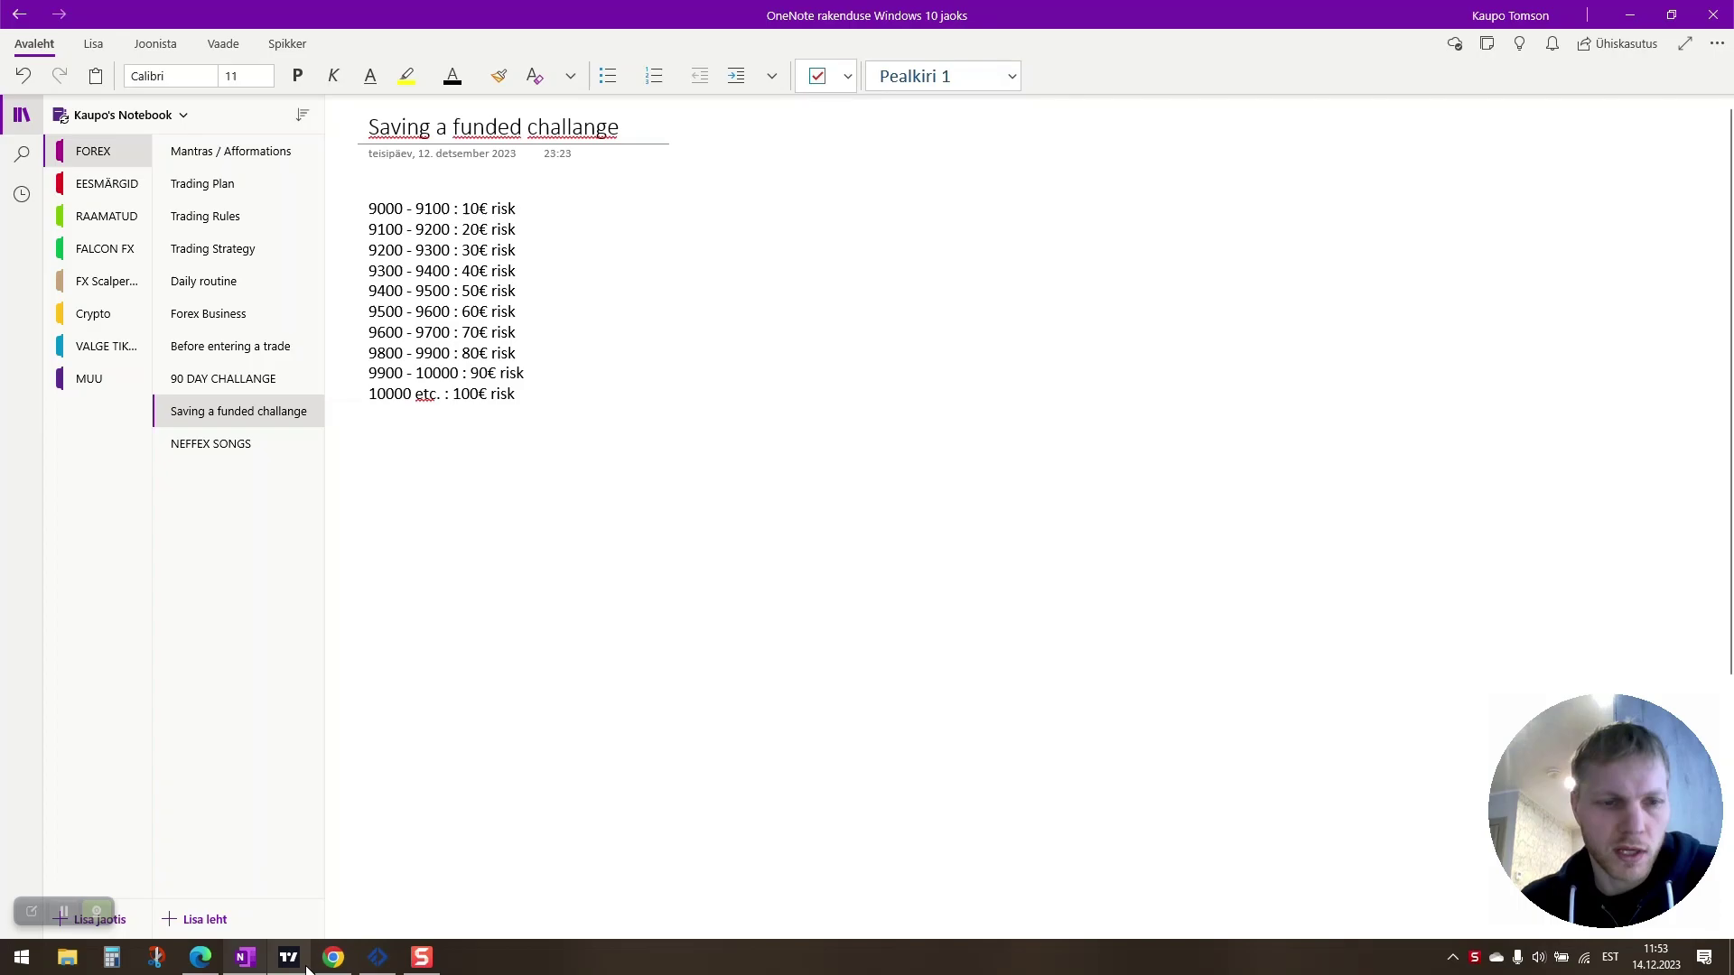
pyautogui.click(333, 960)
pyautogui.click(333, 959)
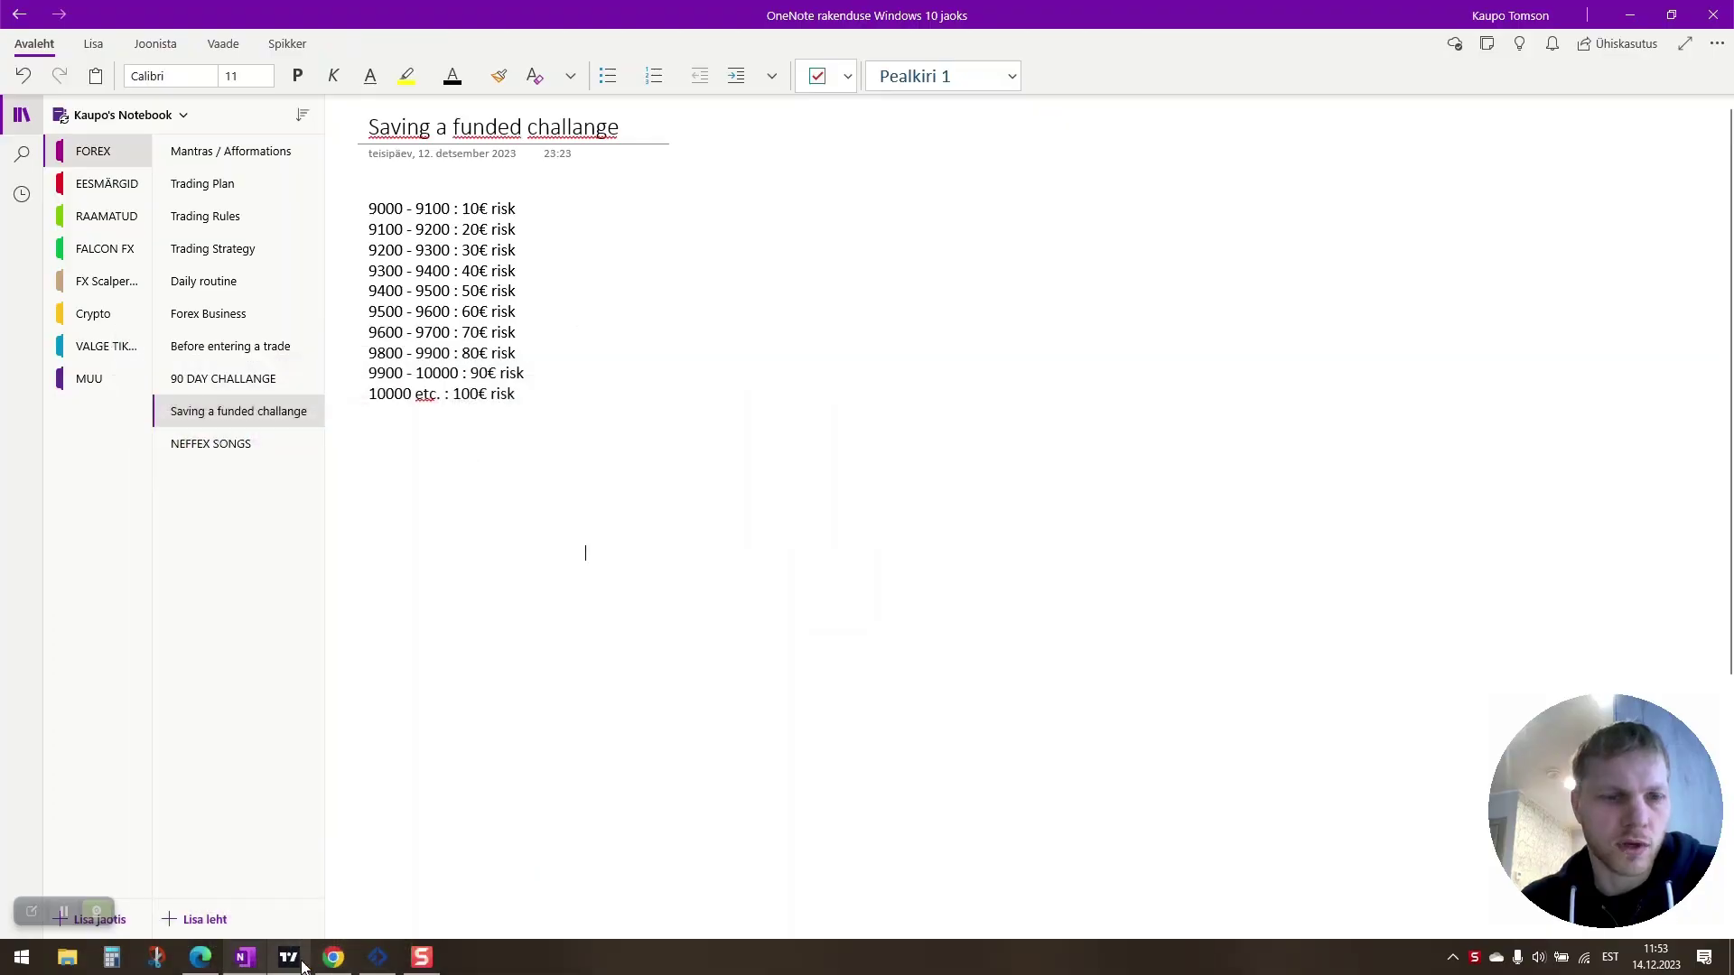
pyautogui.click(200, 957)
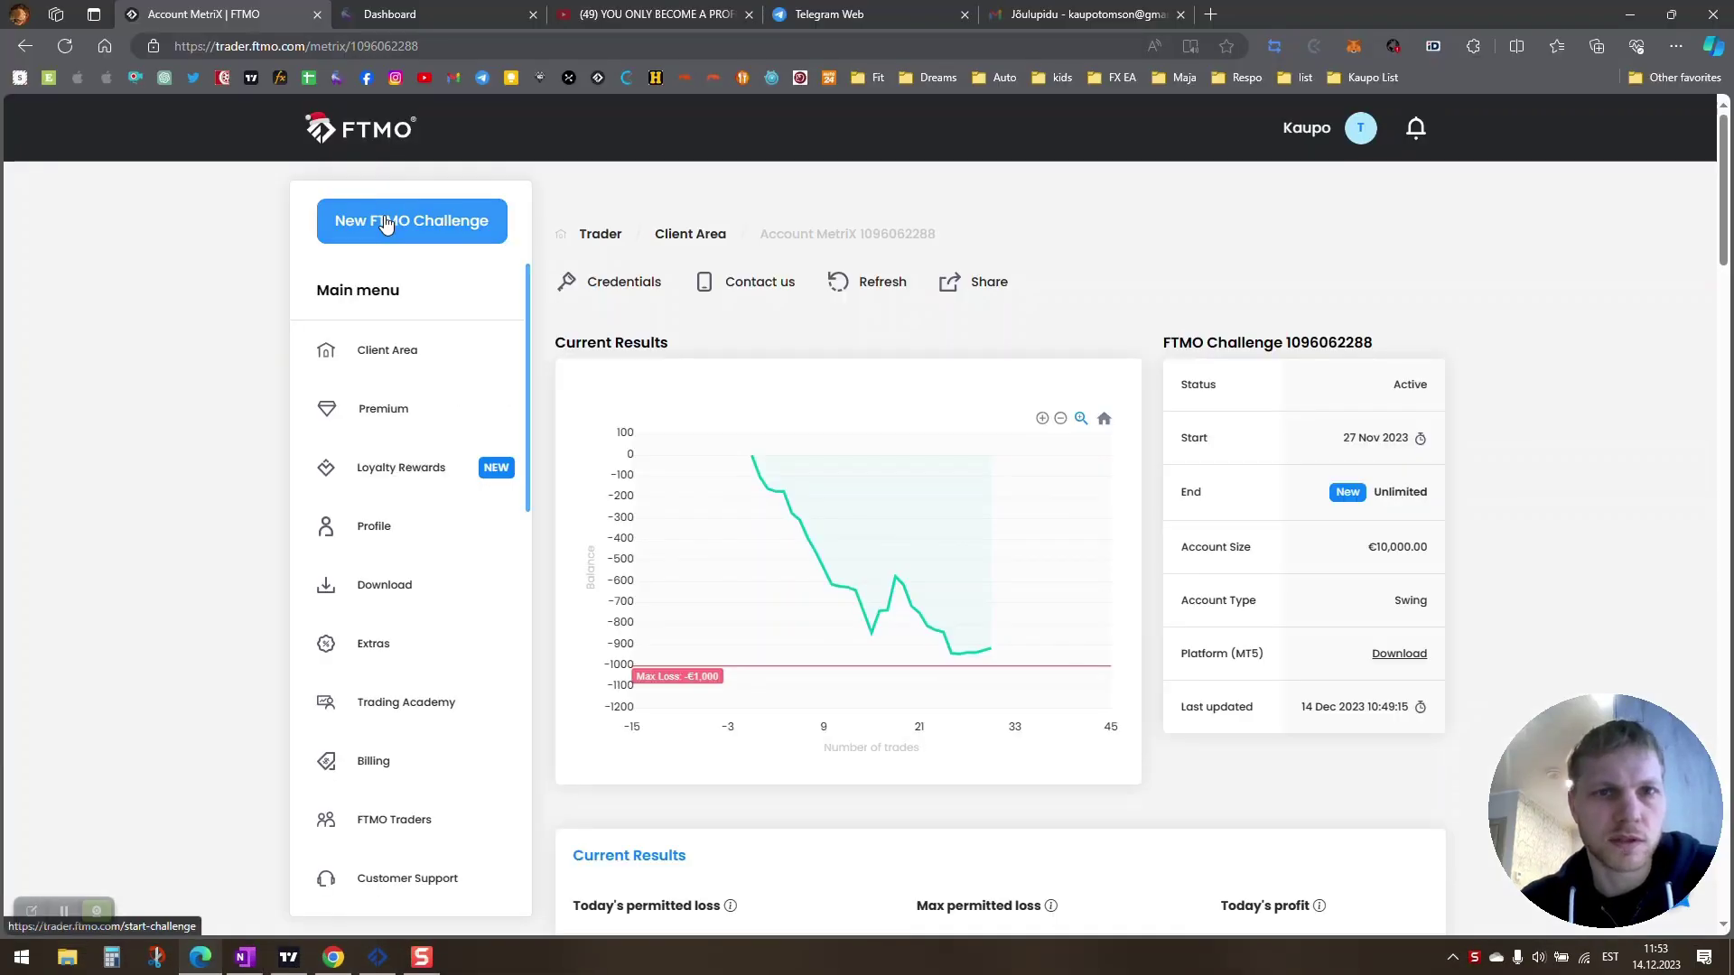
pyautogui.click(424, 14)
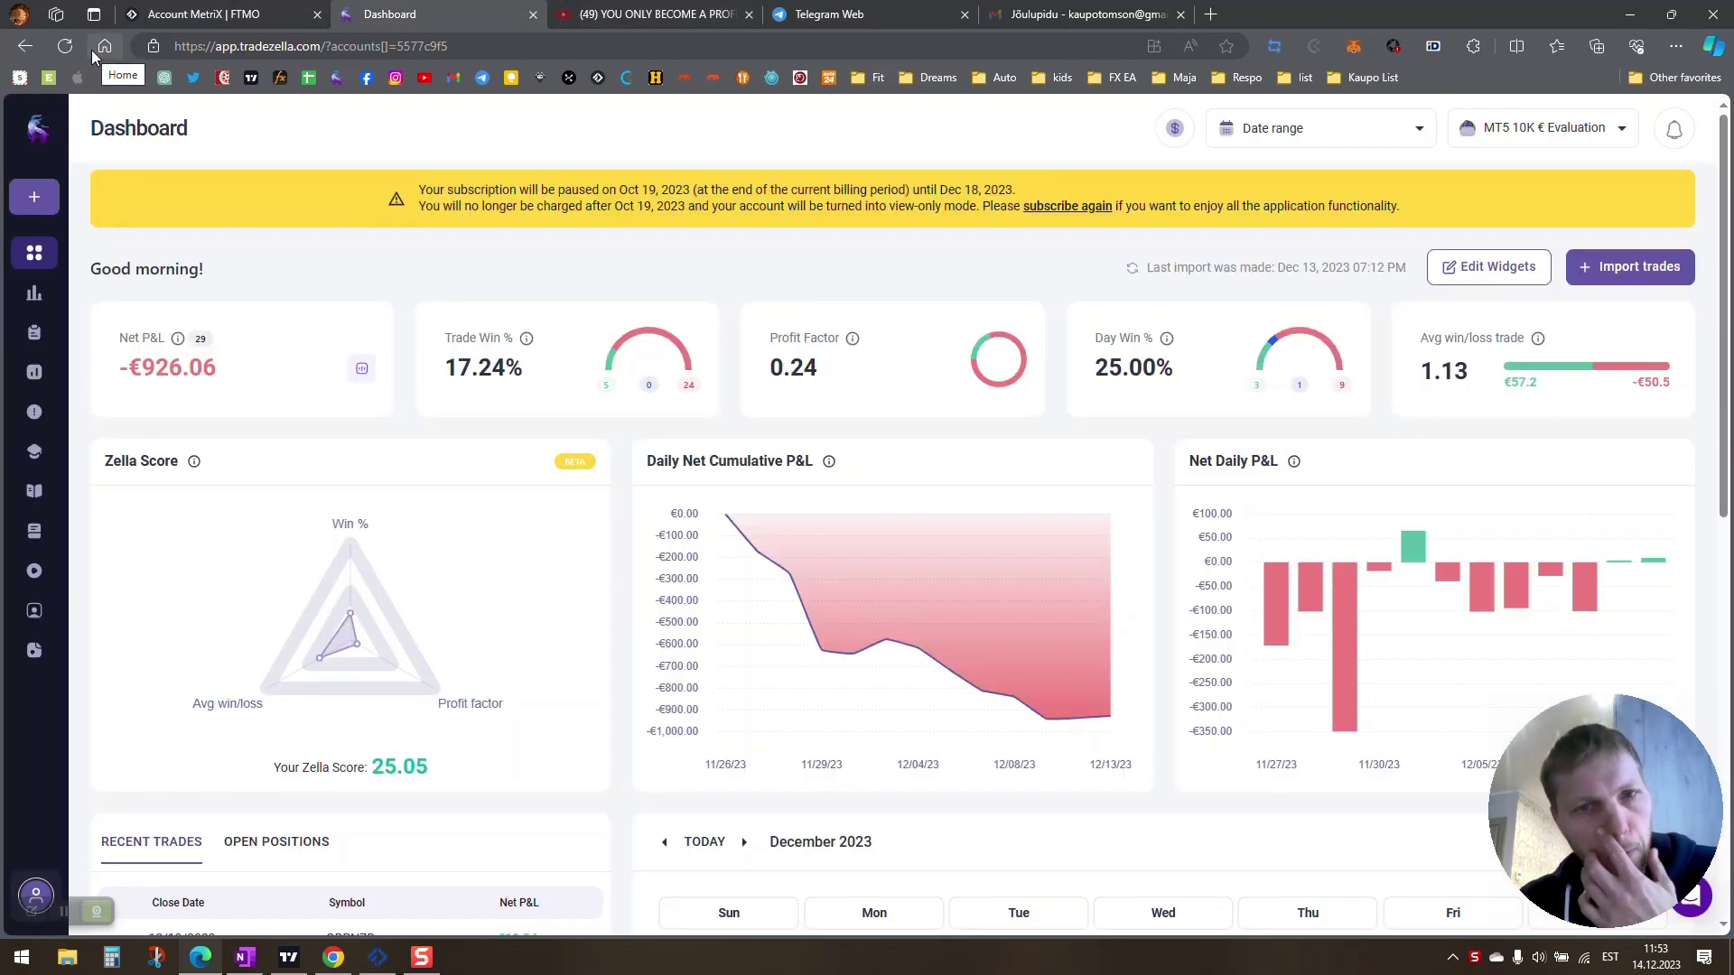
# - Reload the TradeZella dashboard so its last import reads Dec 14, 2023 10:12 AM
pyautogui.click(72, 45)
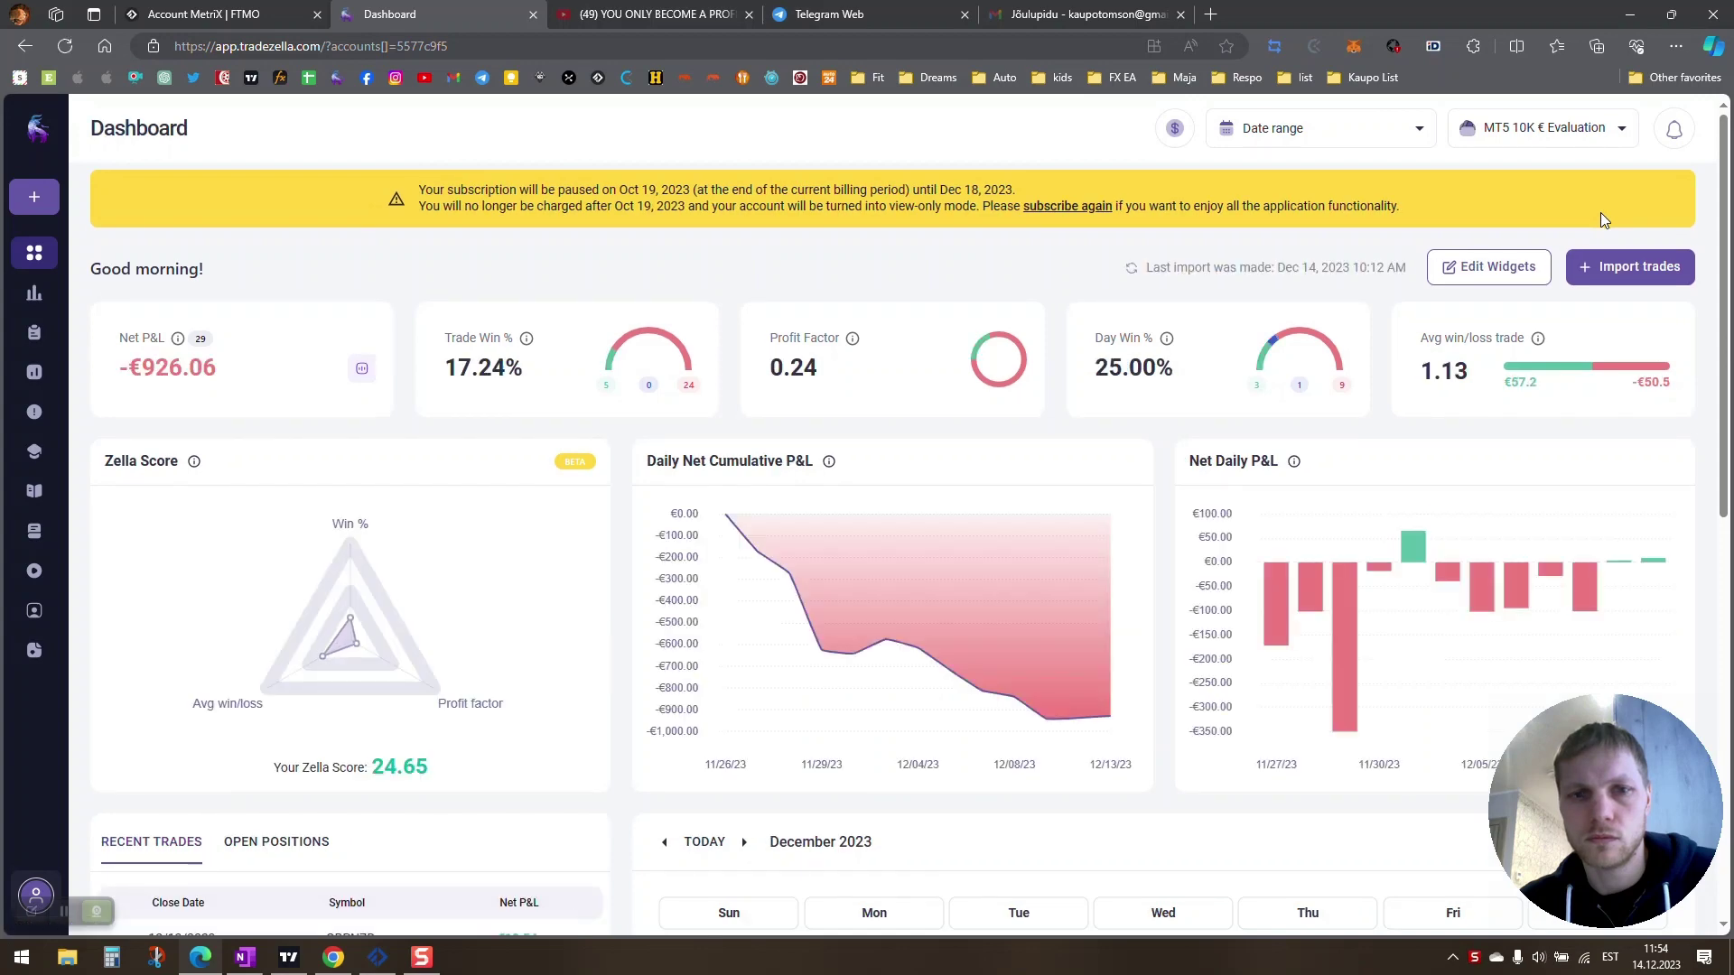
# - Re-sync the MT5 10K € Evaluation account via Broker Sync and return to the dashboard with 30 trades
pyautogui.click(1626, 264)
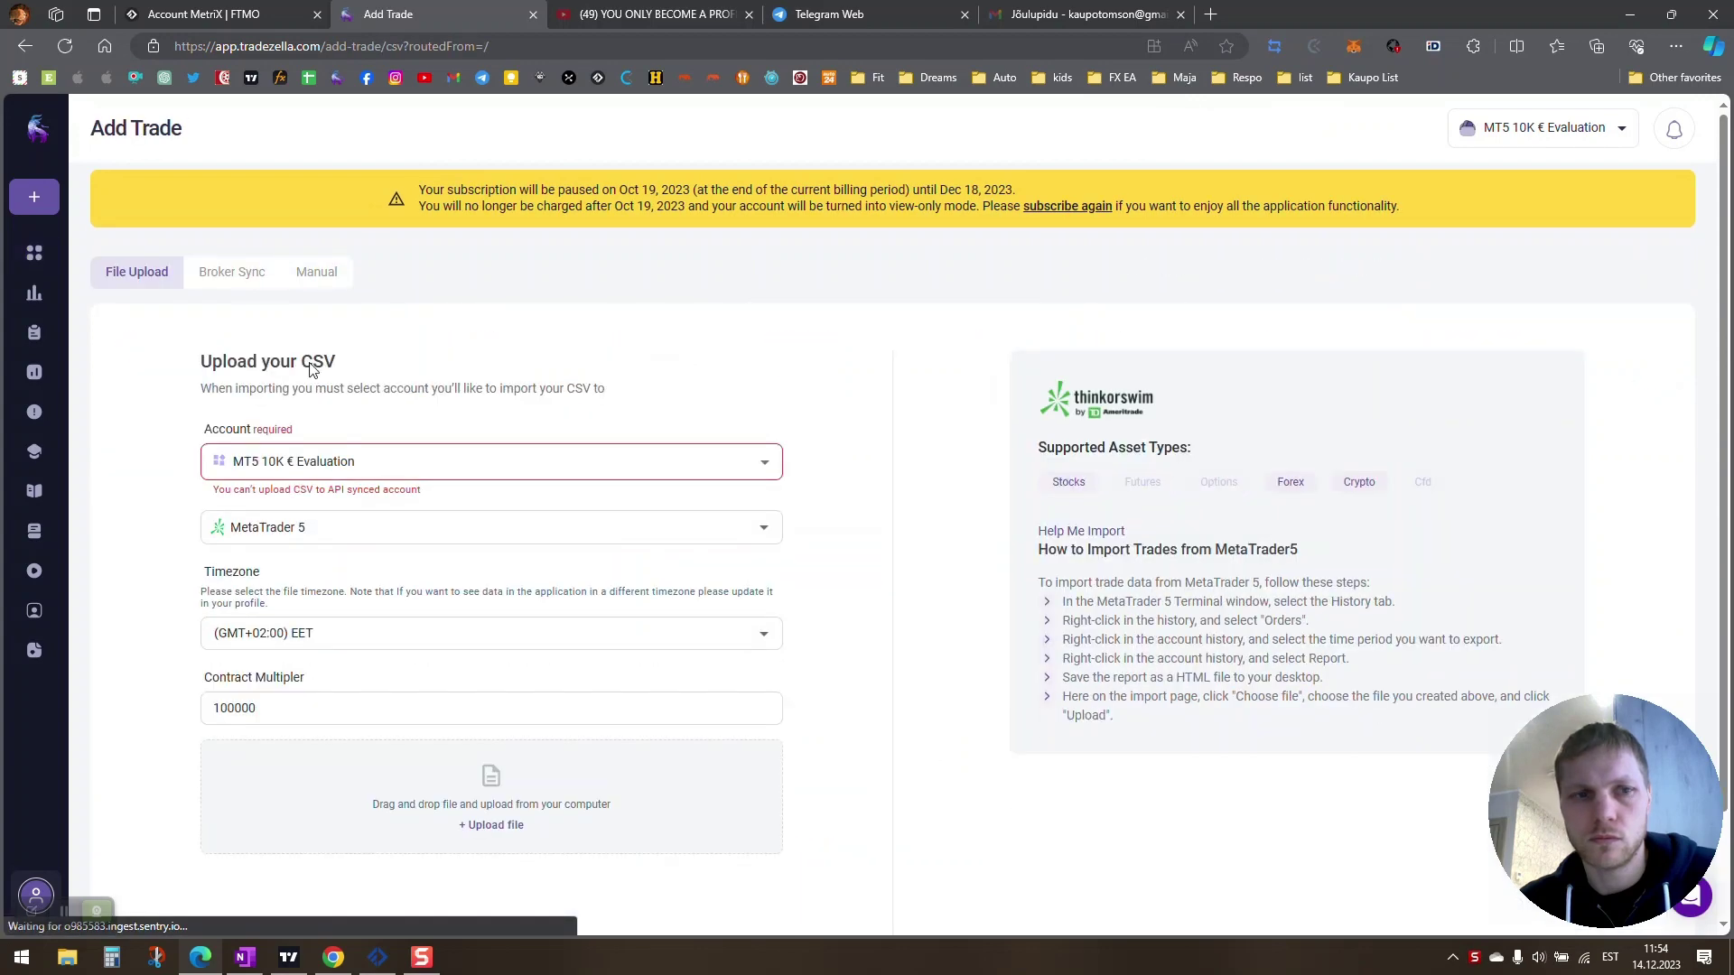
pyautogui.click(250, 285)
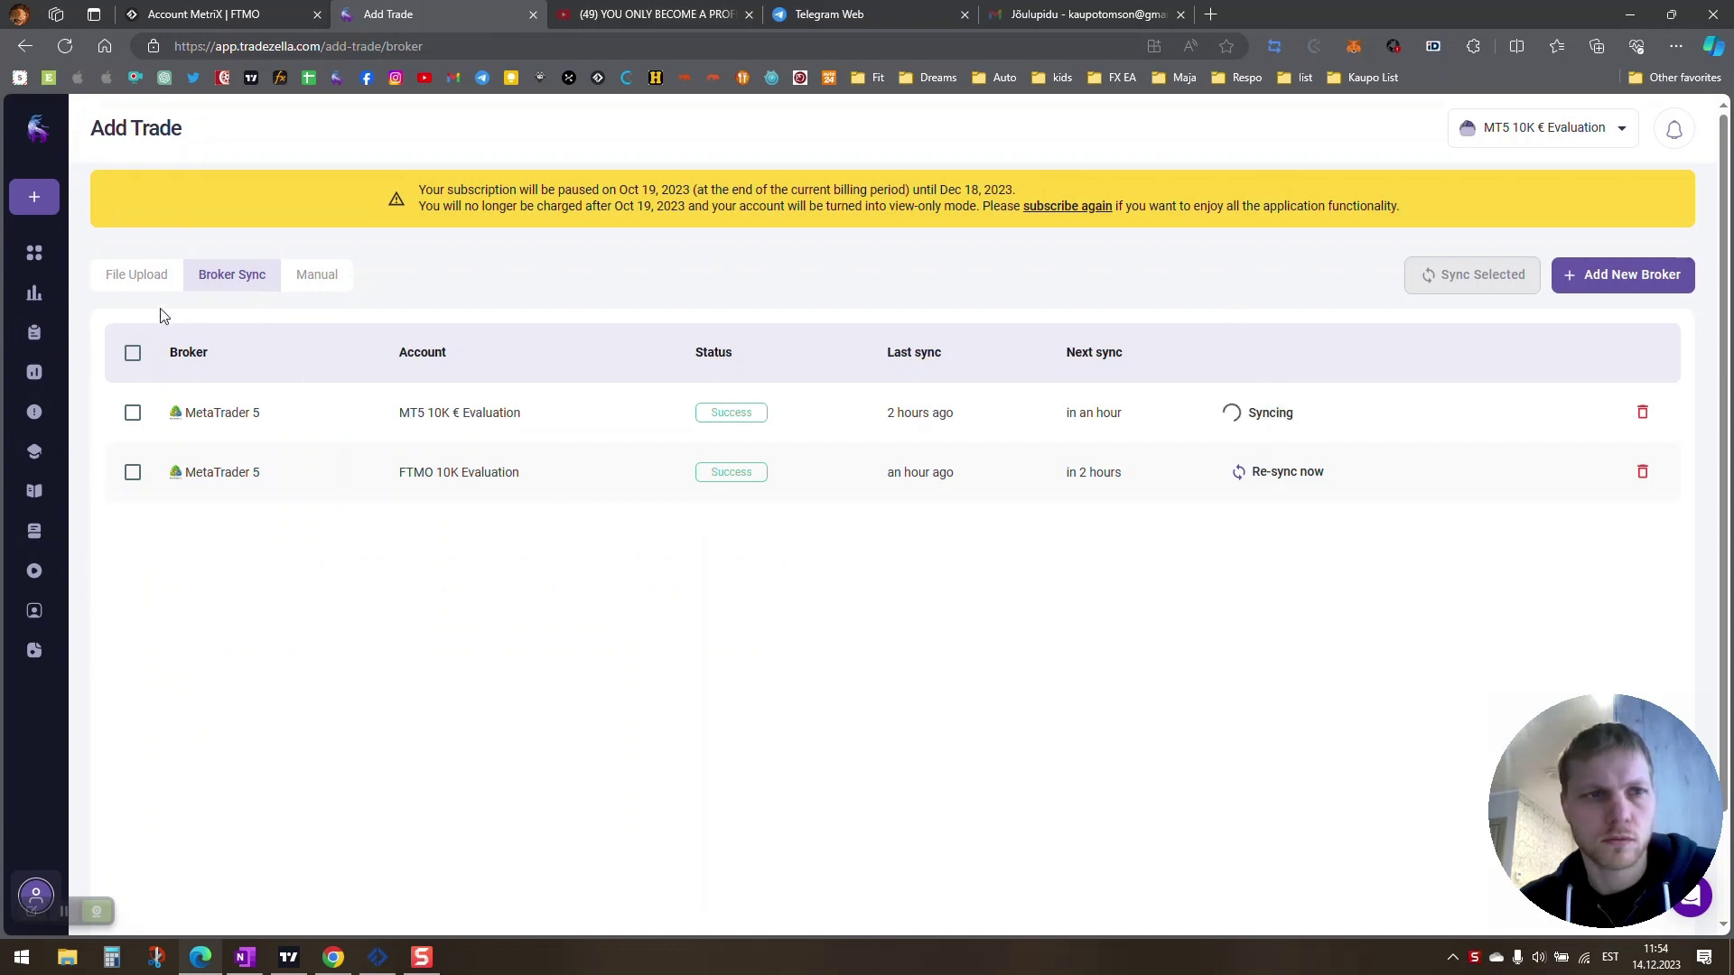
pyautogui.moveTo(36, 262)
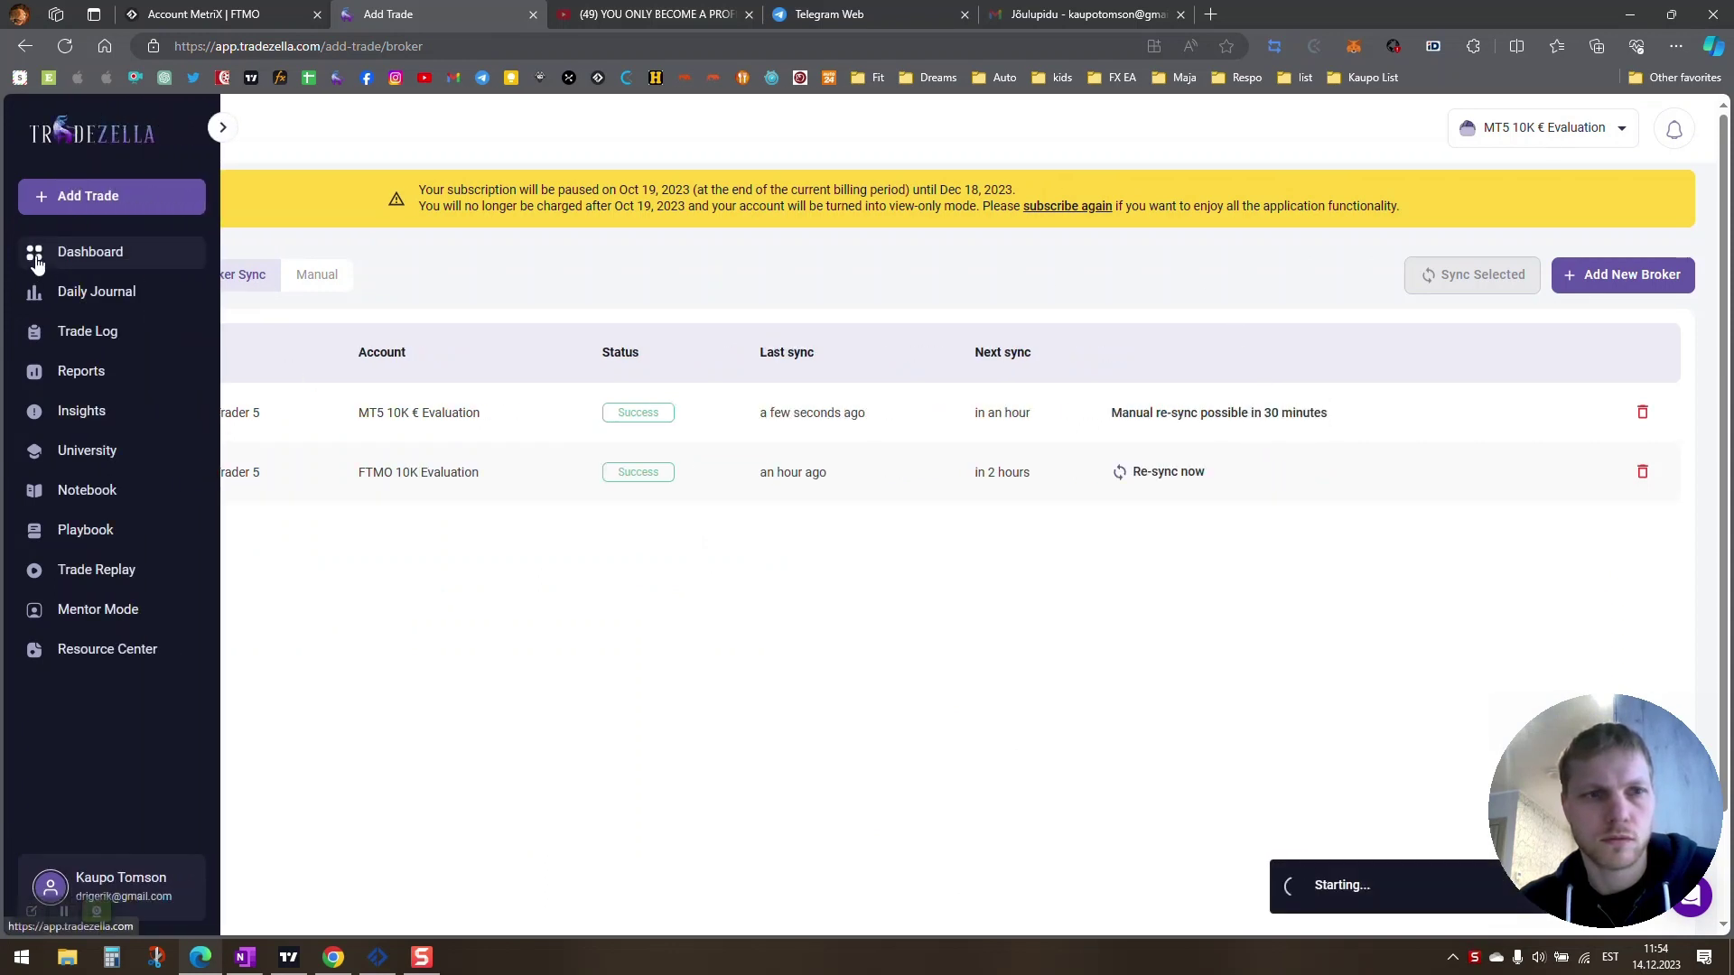
pyautogui.click(36, 262)
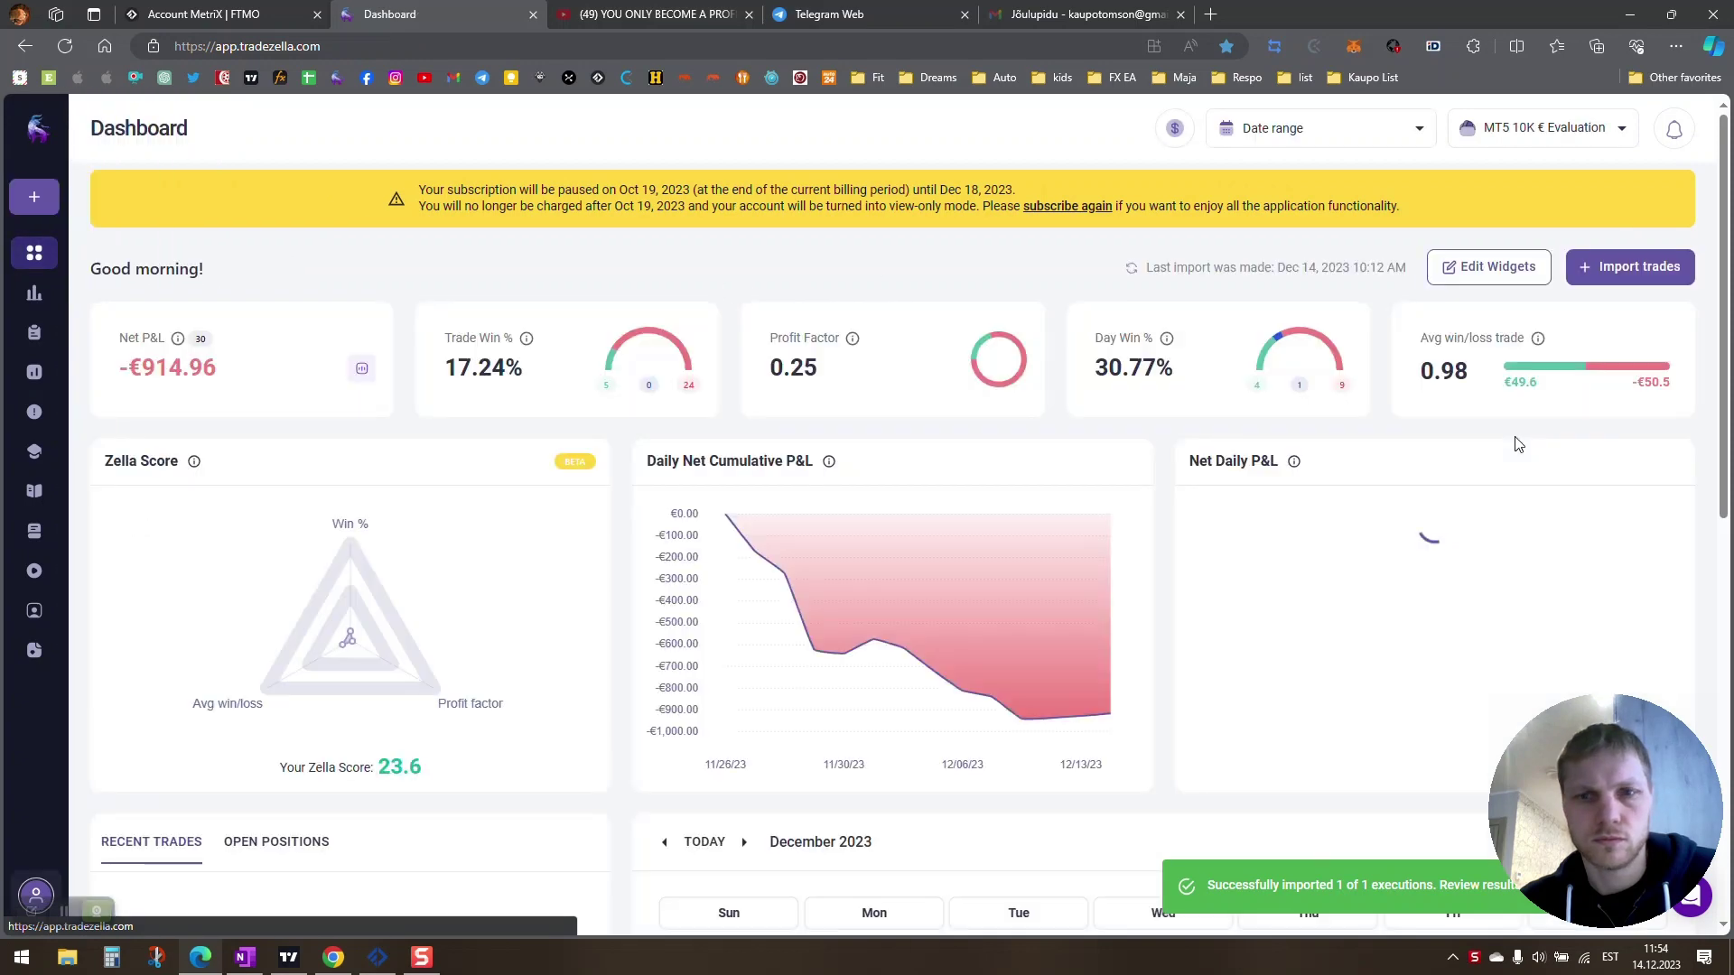
# - Open the Dec 13 day summary showing €9.27 from GBPNZD and EURUSD shorts
pyautogui.scroll(-7, 885, 335)
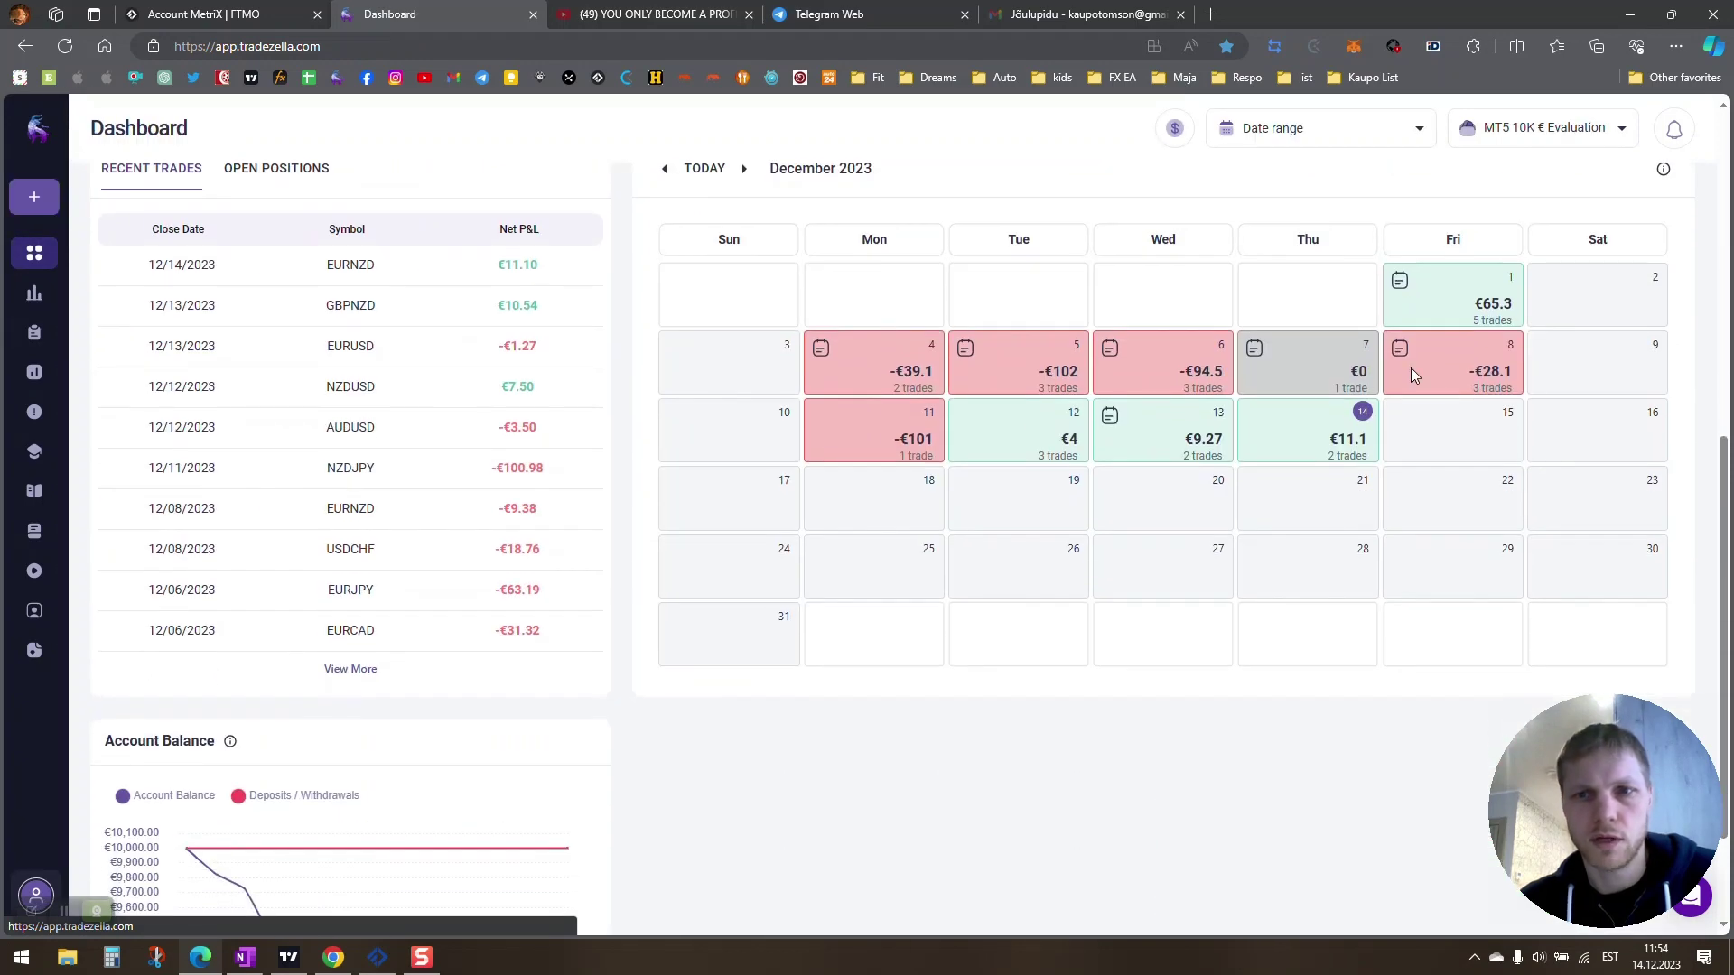
pyautogui.click(1183, 449)
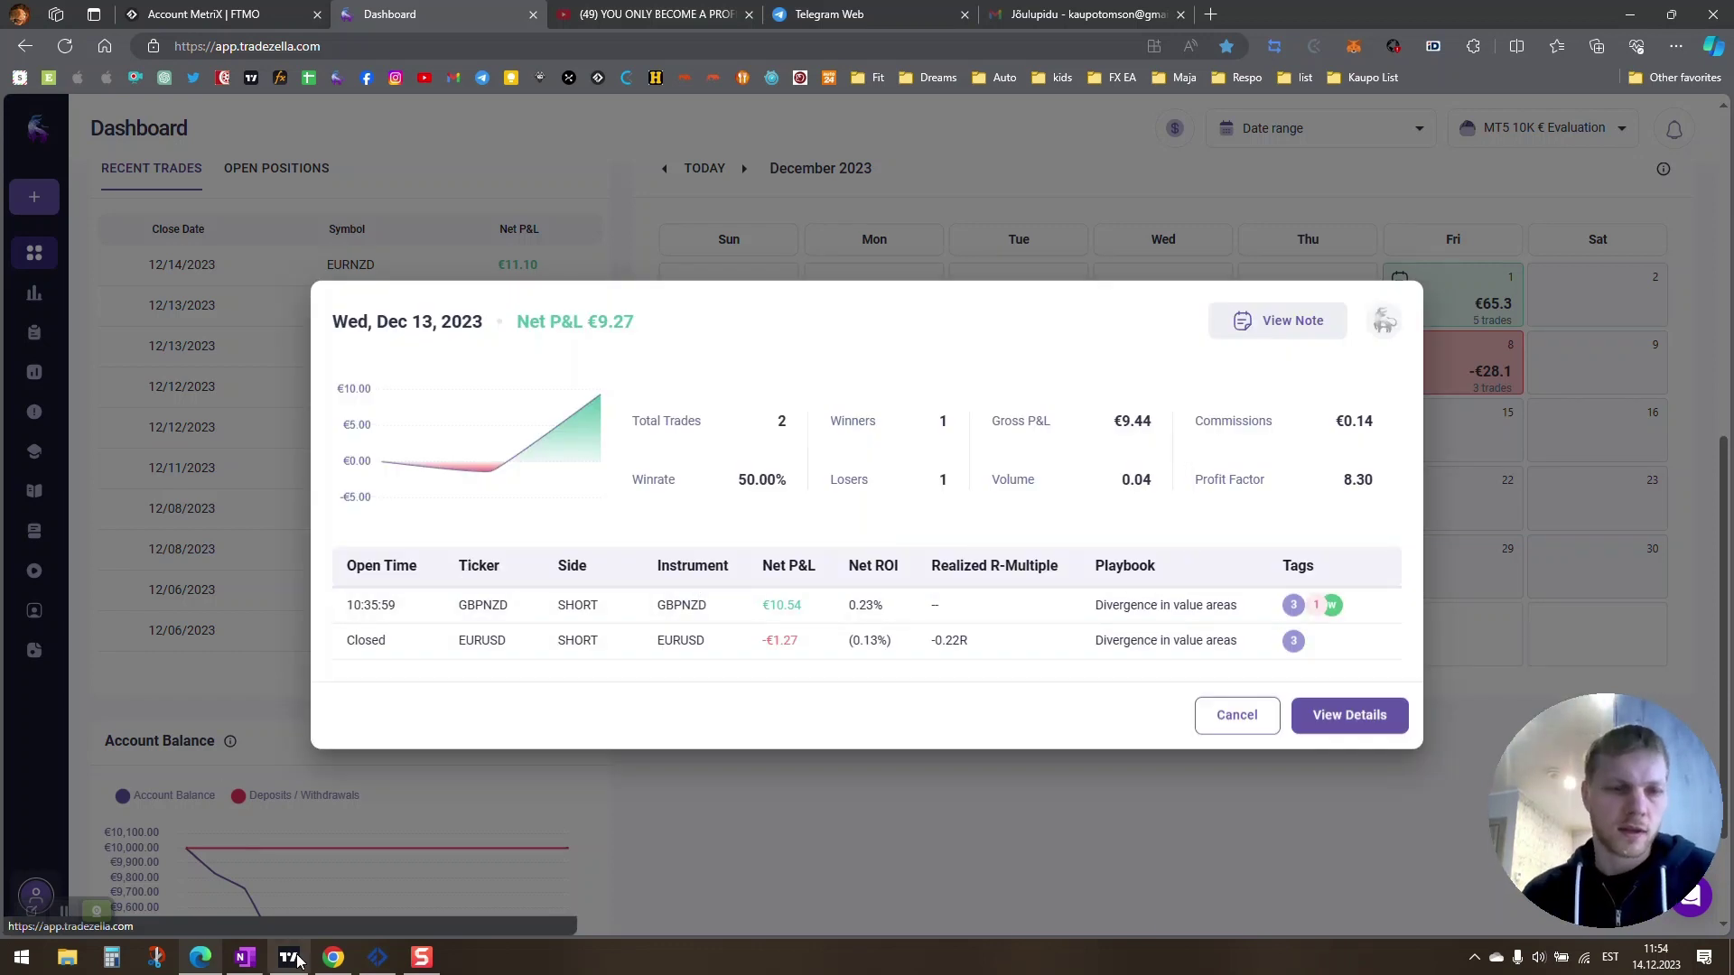
pyautogui.moveTo(298, 963)
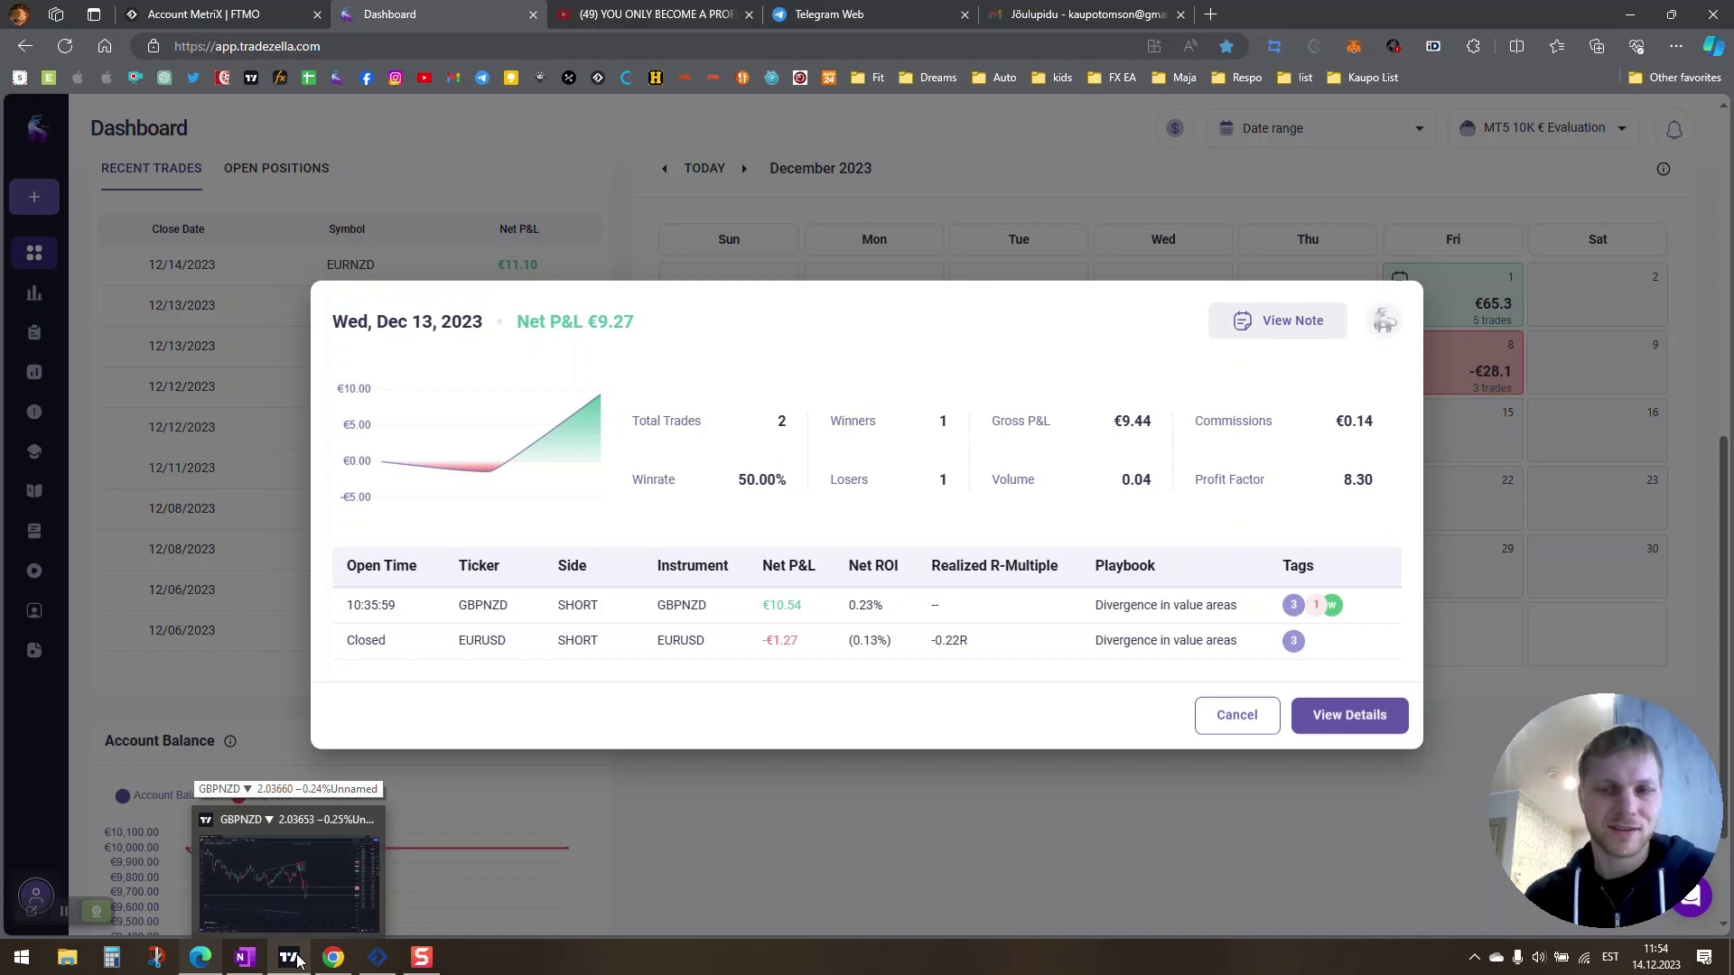
pyautogui.click(297, 963)
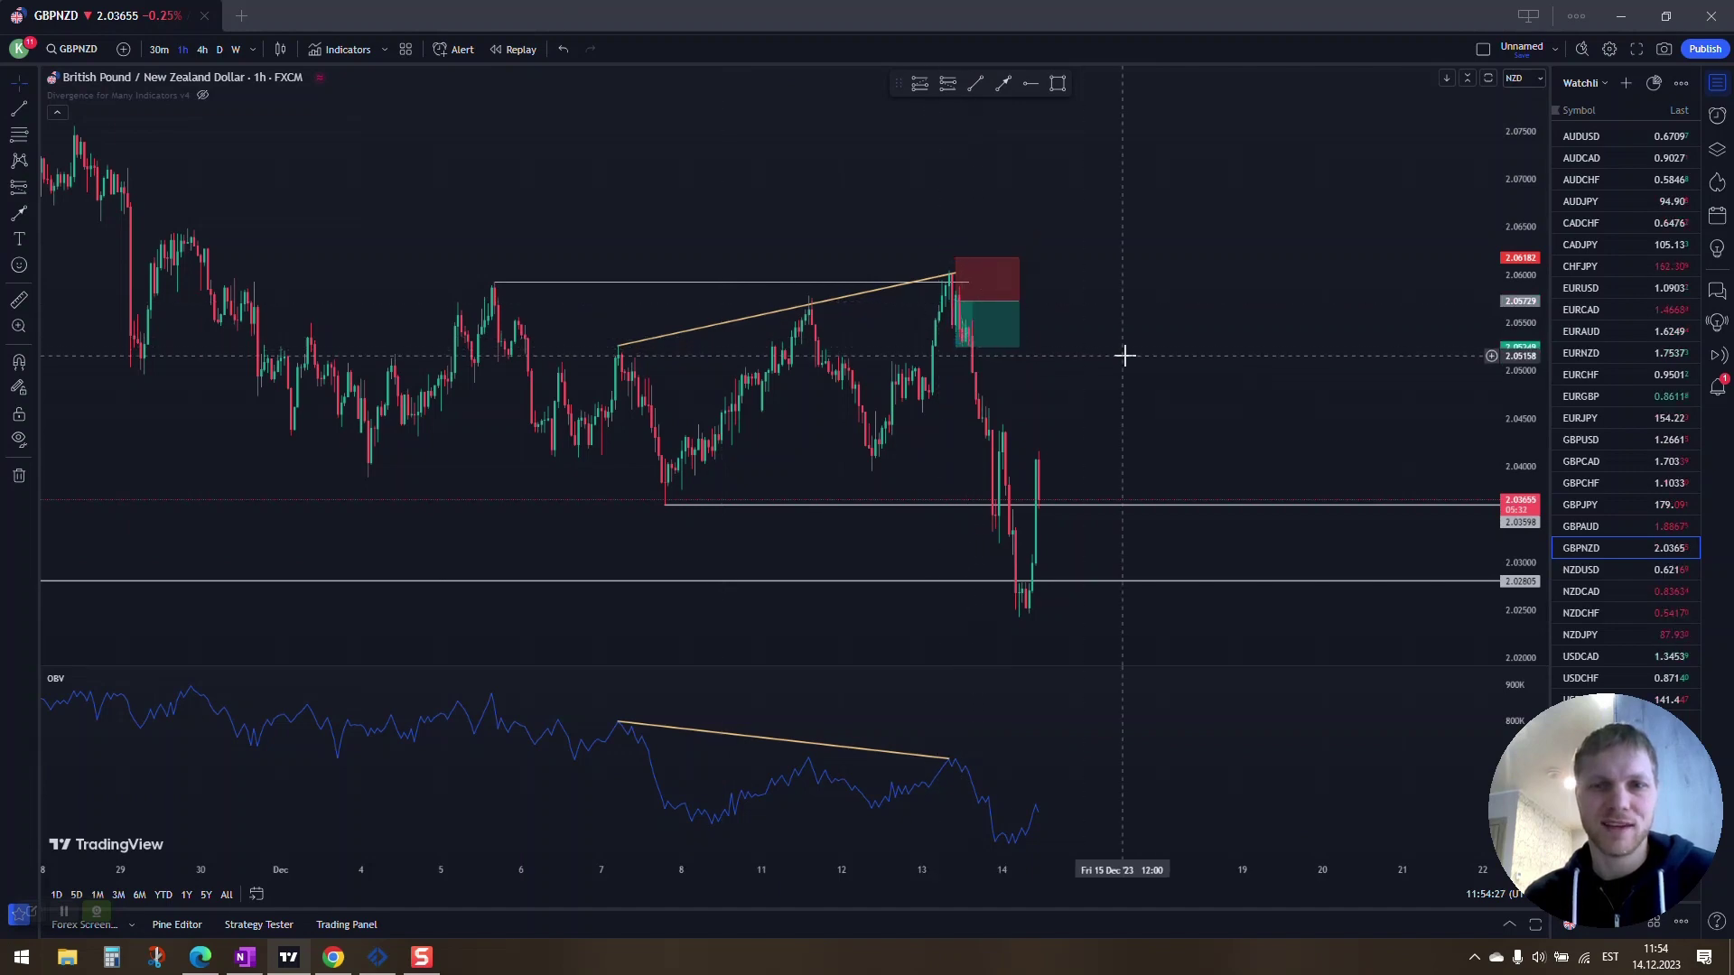
pyautogui.scroll(3, 1127, 323)
pyautogui.scroll(-2, 1120, 325)
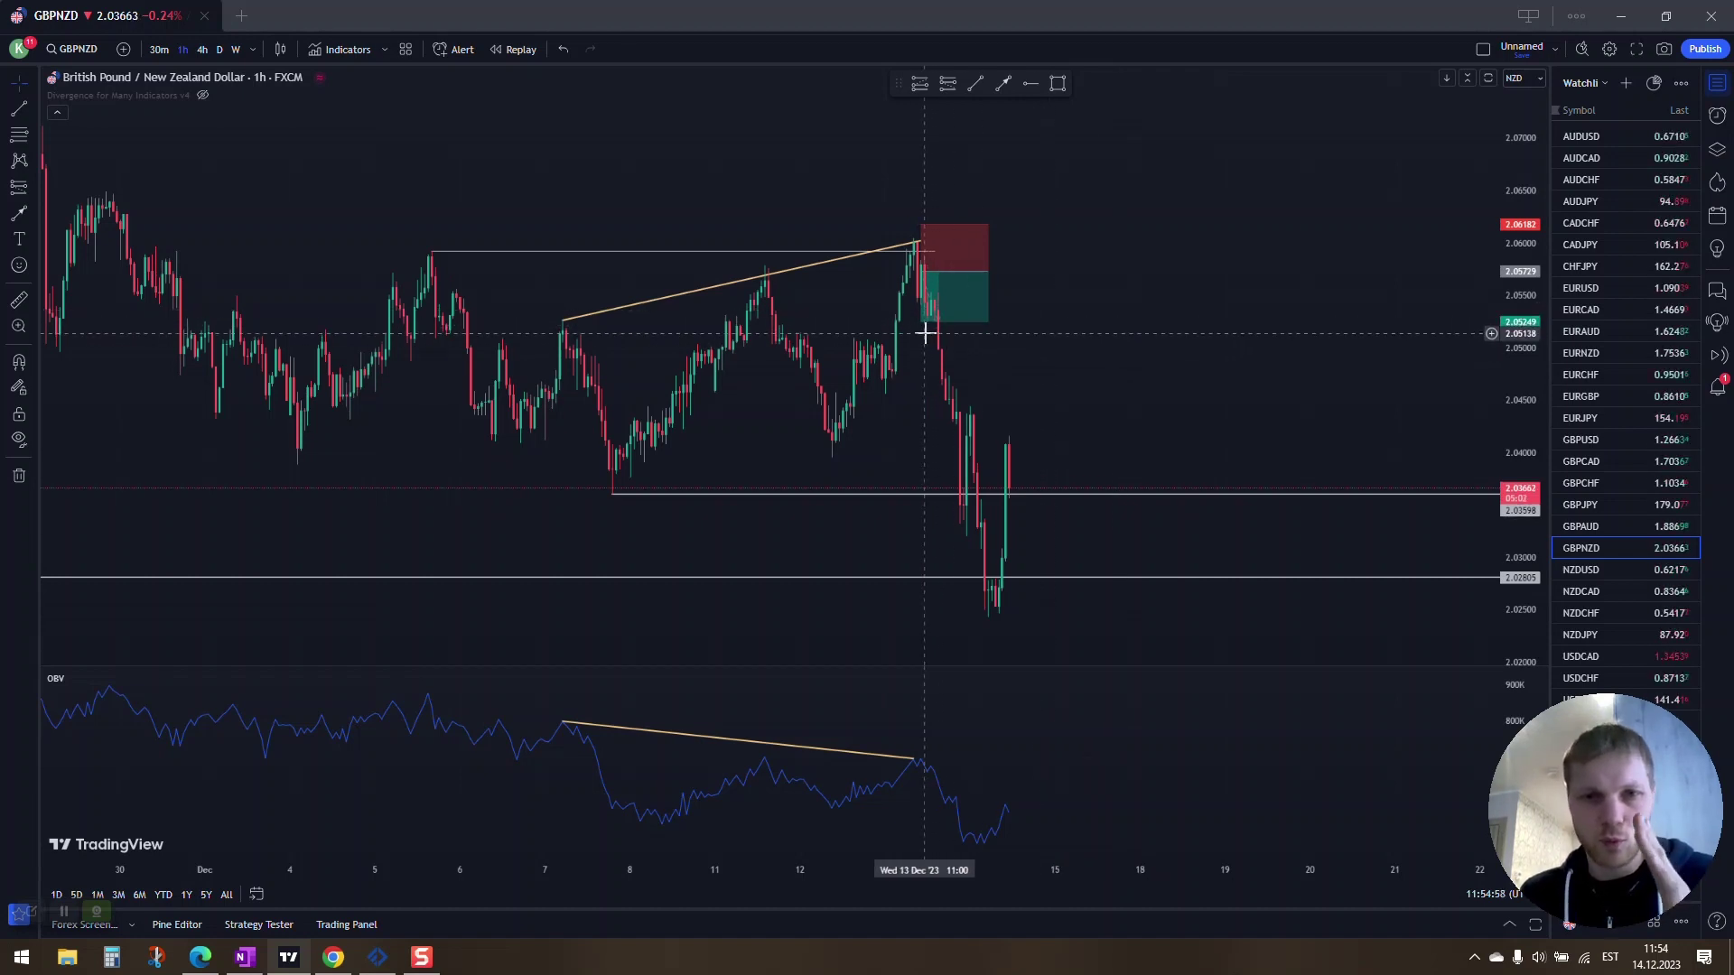
pyautogui.moveTo(924, 327); pyautogui.dragTo(914, 486)
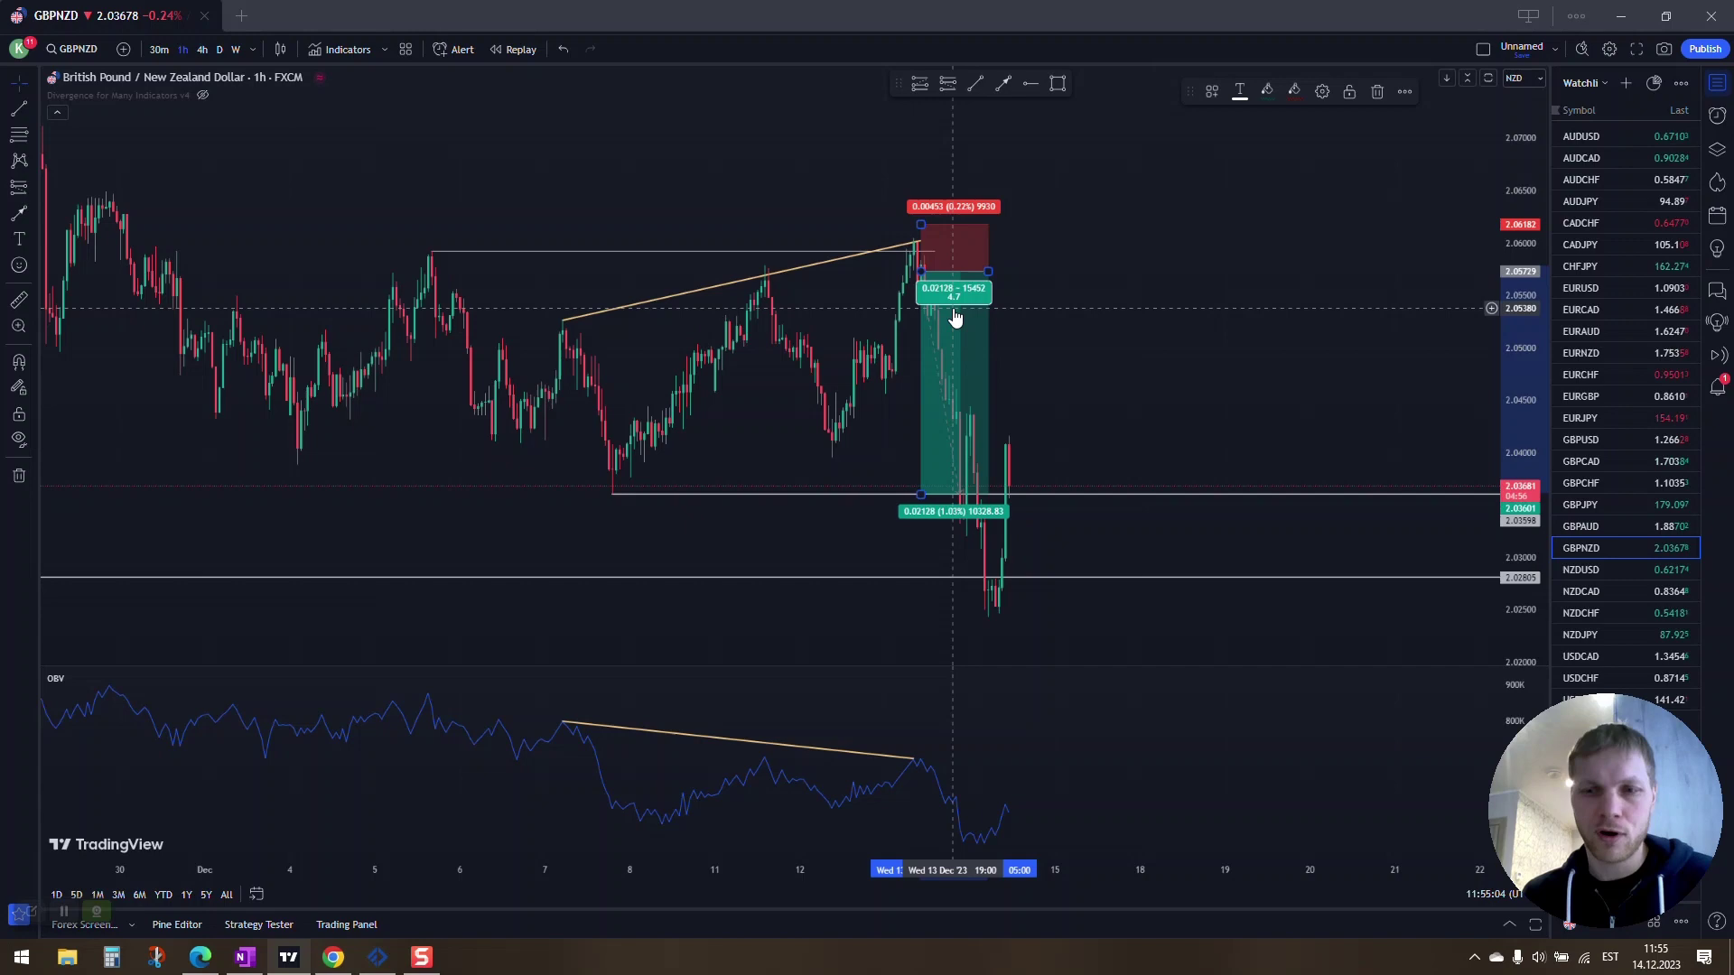
pyautogui.scroll(-1, 1013, 422)
pyautogui.scroll(-4, 1014, 422)
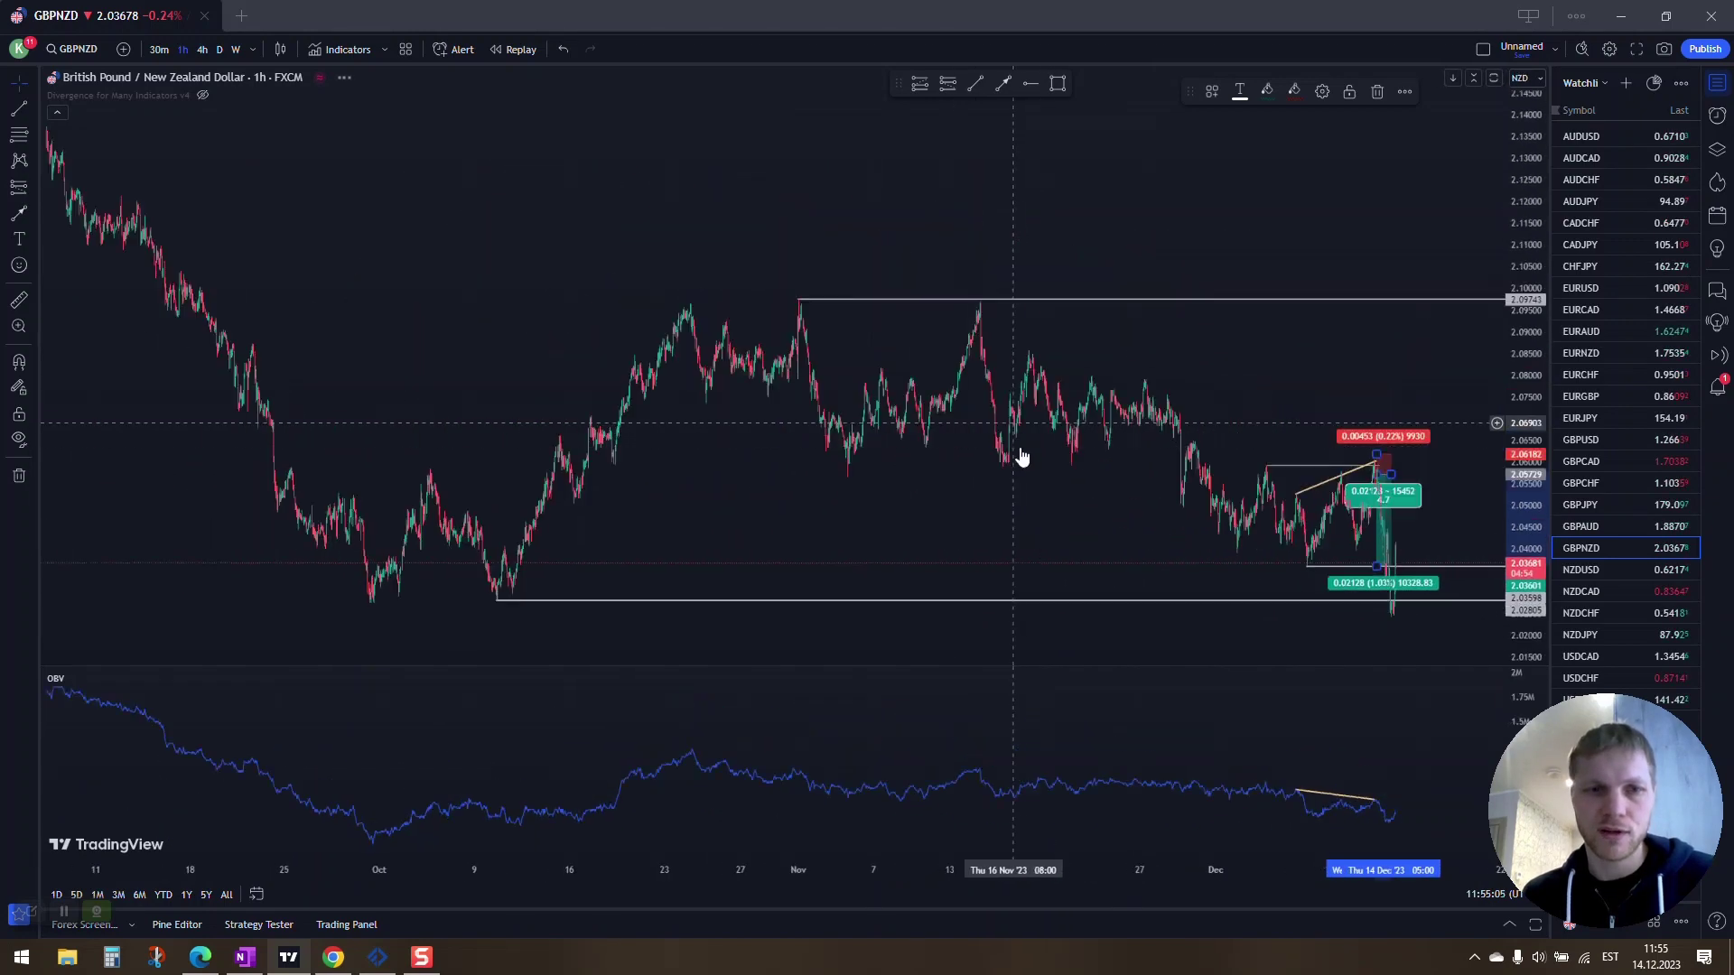
pyautogui.scroll(5, 1018, 447)
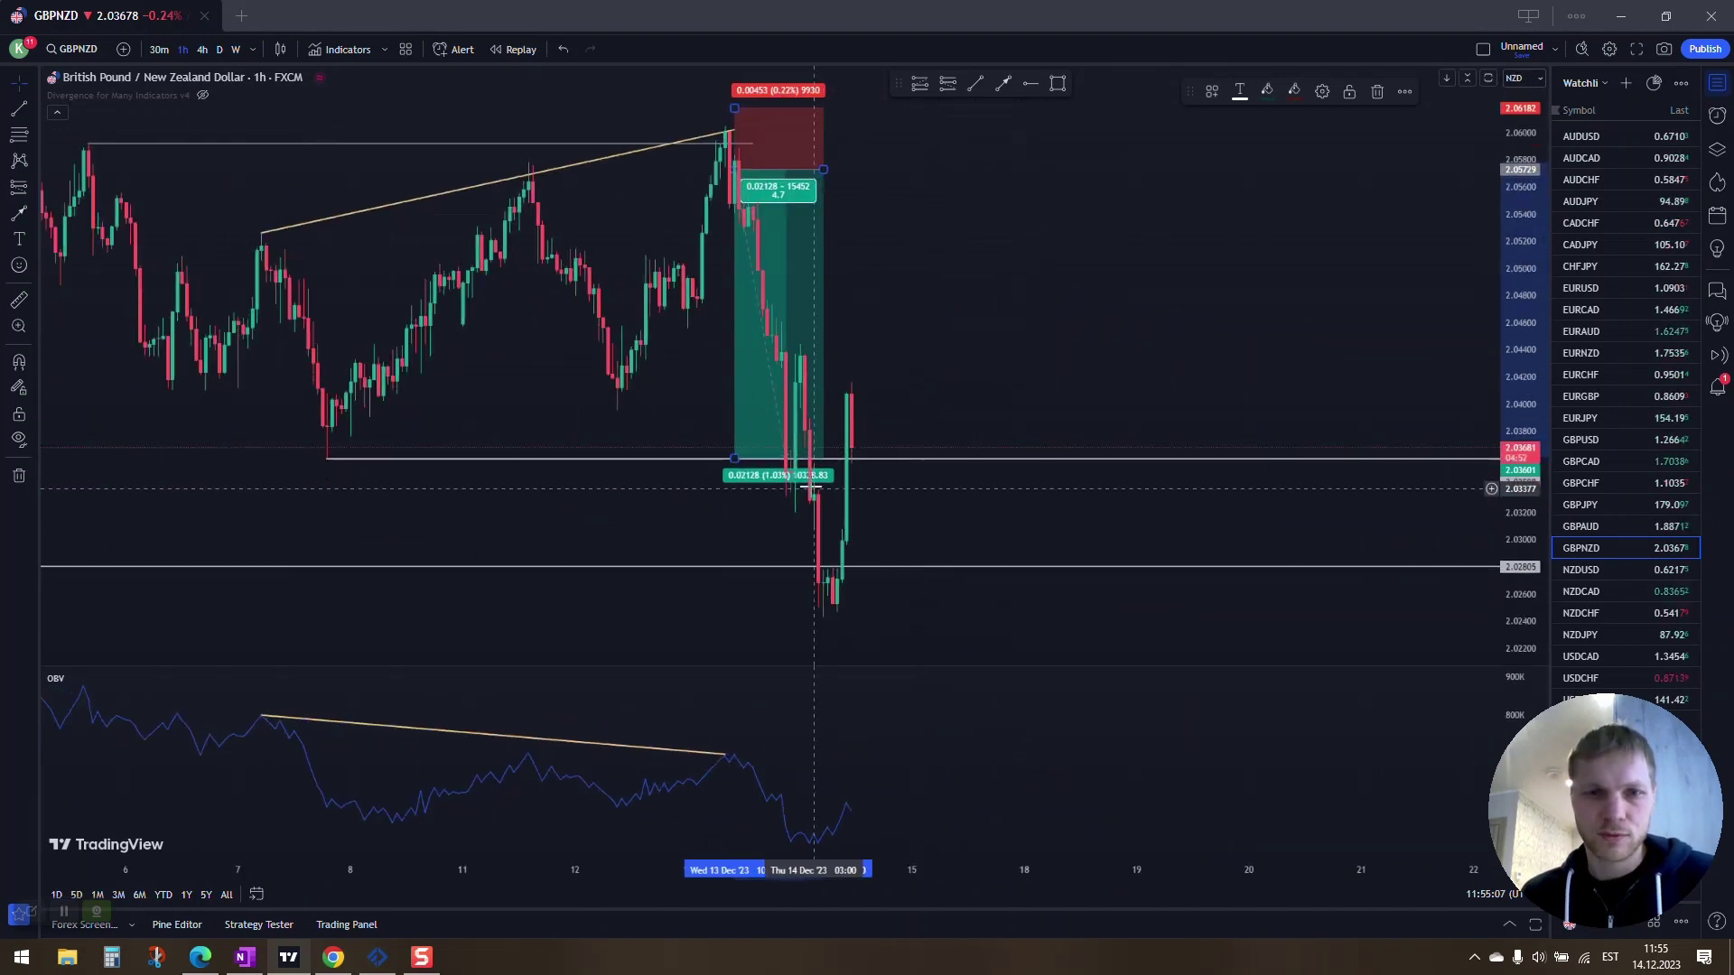
pyautogui.hotkey('ctrl', 'z')
pyautogui.scroll(-3, 1055, 317)
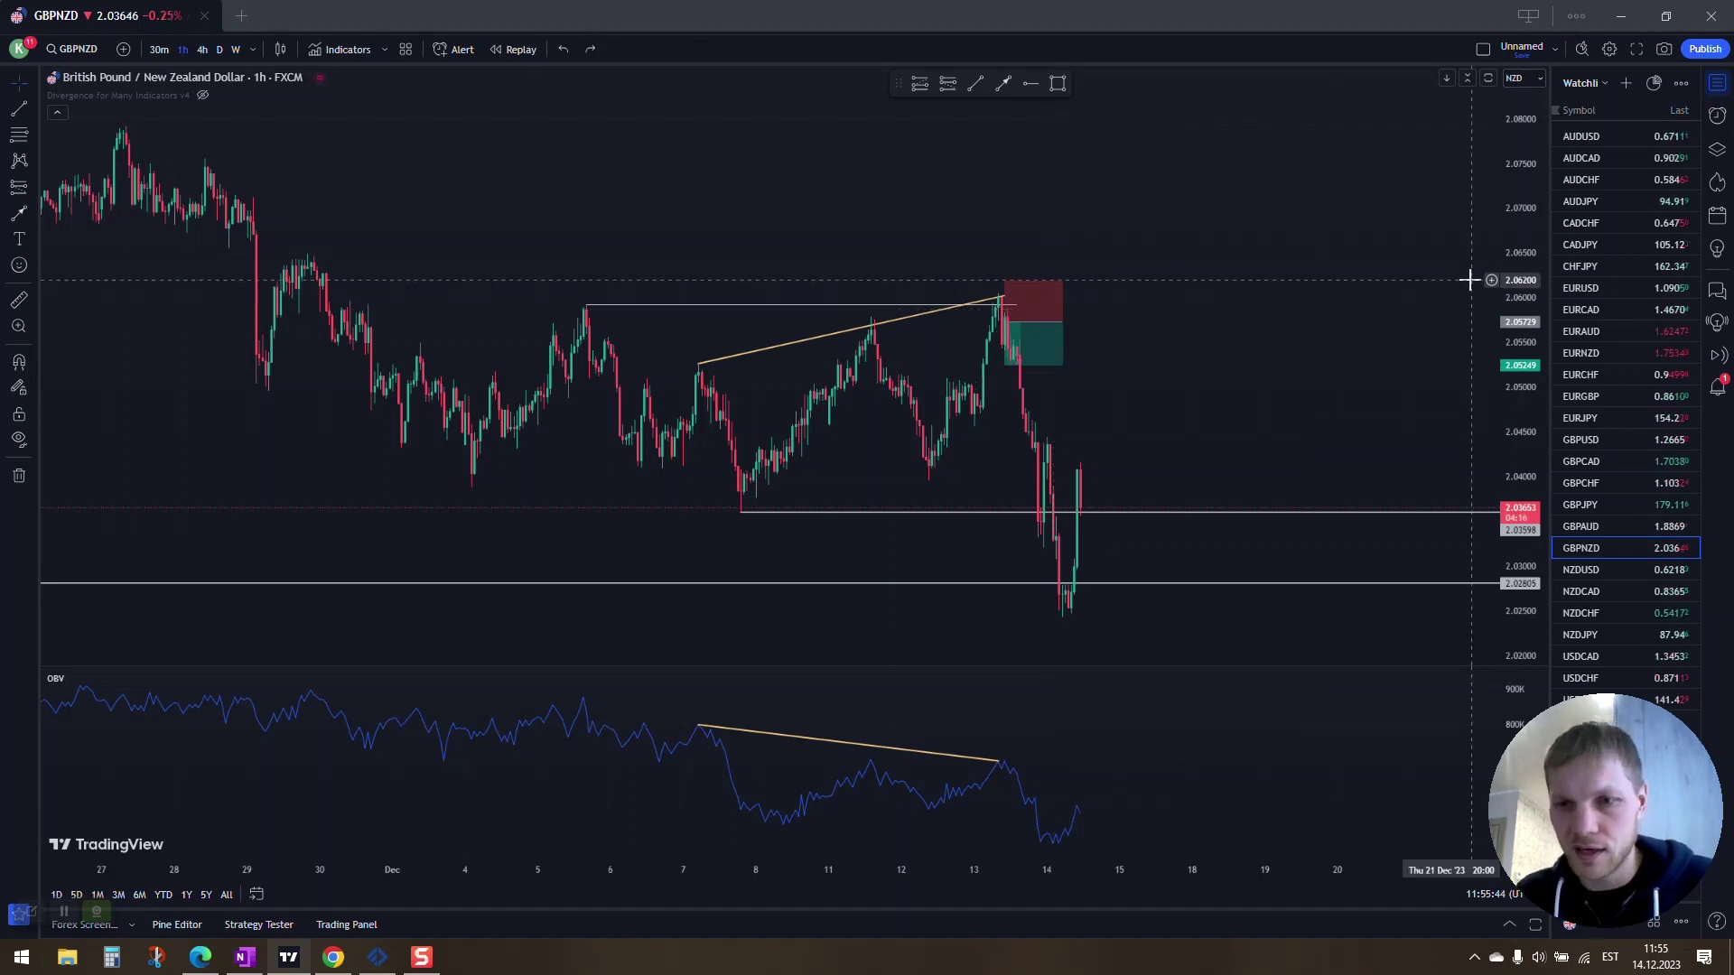
# - Open the EURNZD 1-hour chart from the watchlist
pyautogui.click(1612, 310)
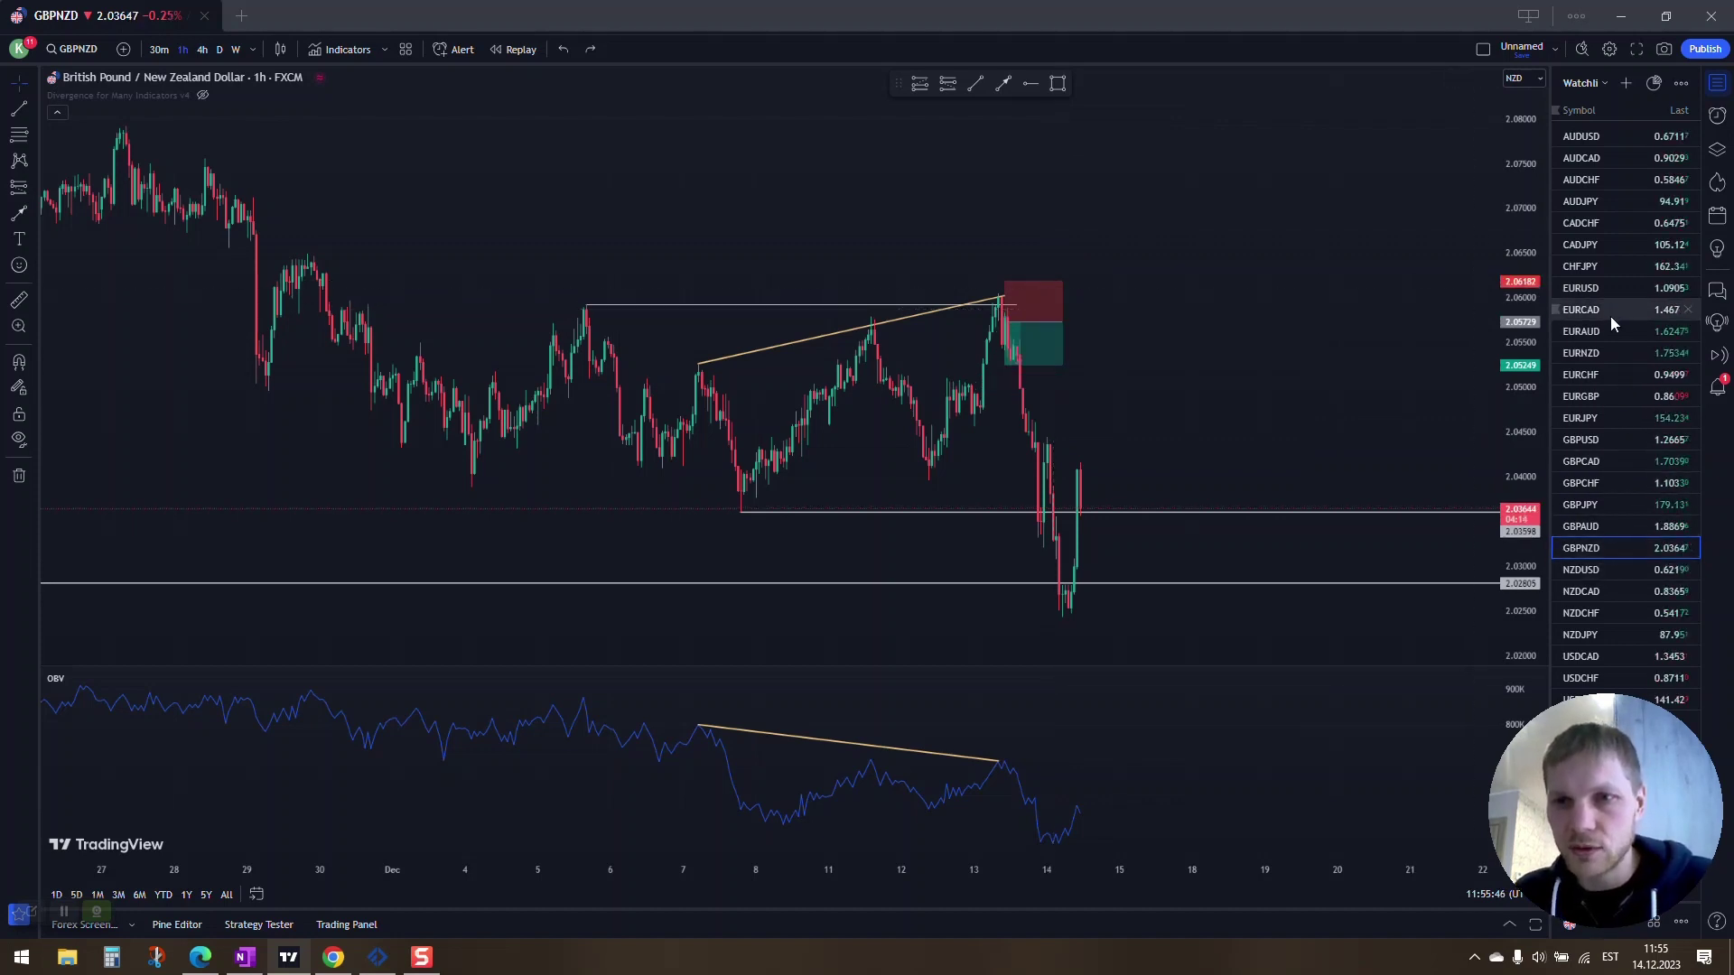
pyautogui.click(1612, 331)
pyautogui.click(1612, 353)
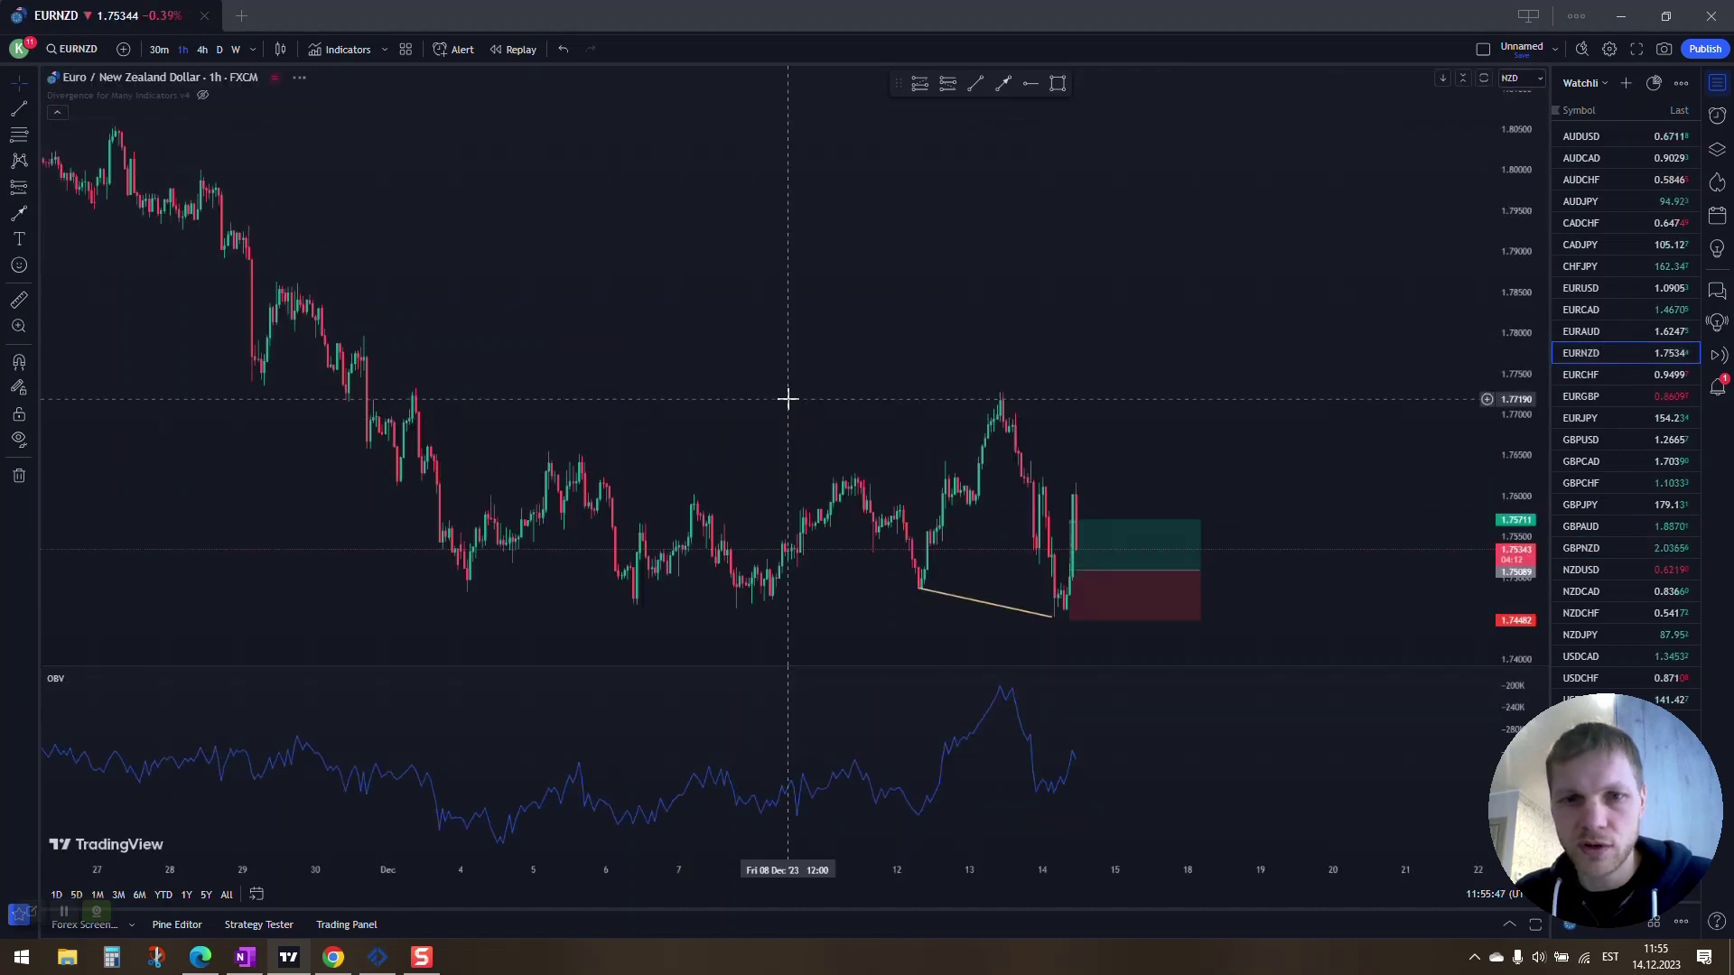
pyautogui.scroll(3, 799, 394)
pyautogui.scroll(-5, 813, 401)
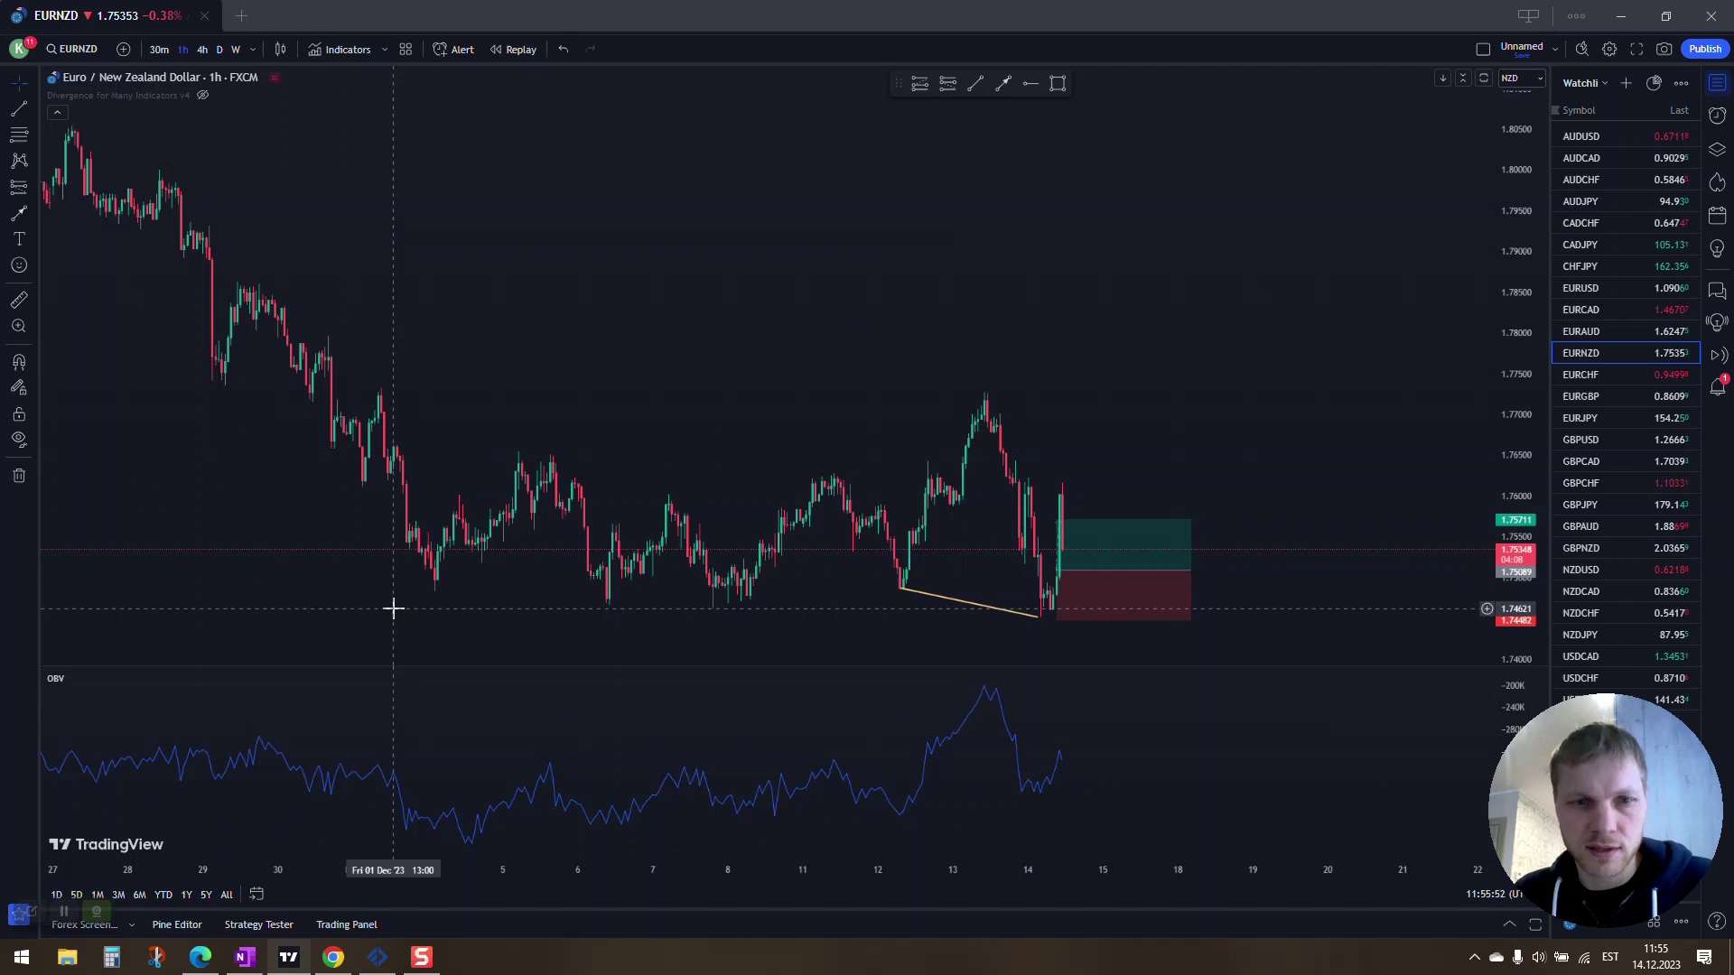
# - Draw a grey rectangle over the support zone from about 4 Dec to 13 Dec
pyautogui.click(1058, 83)
pyautogui.click(430, 581)
pyautogui.click(1041, 560)
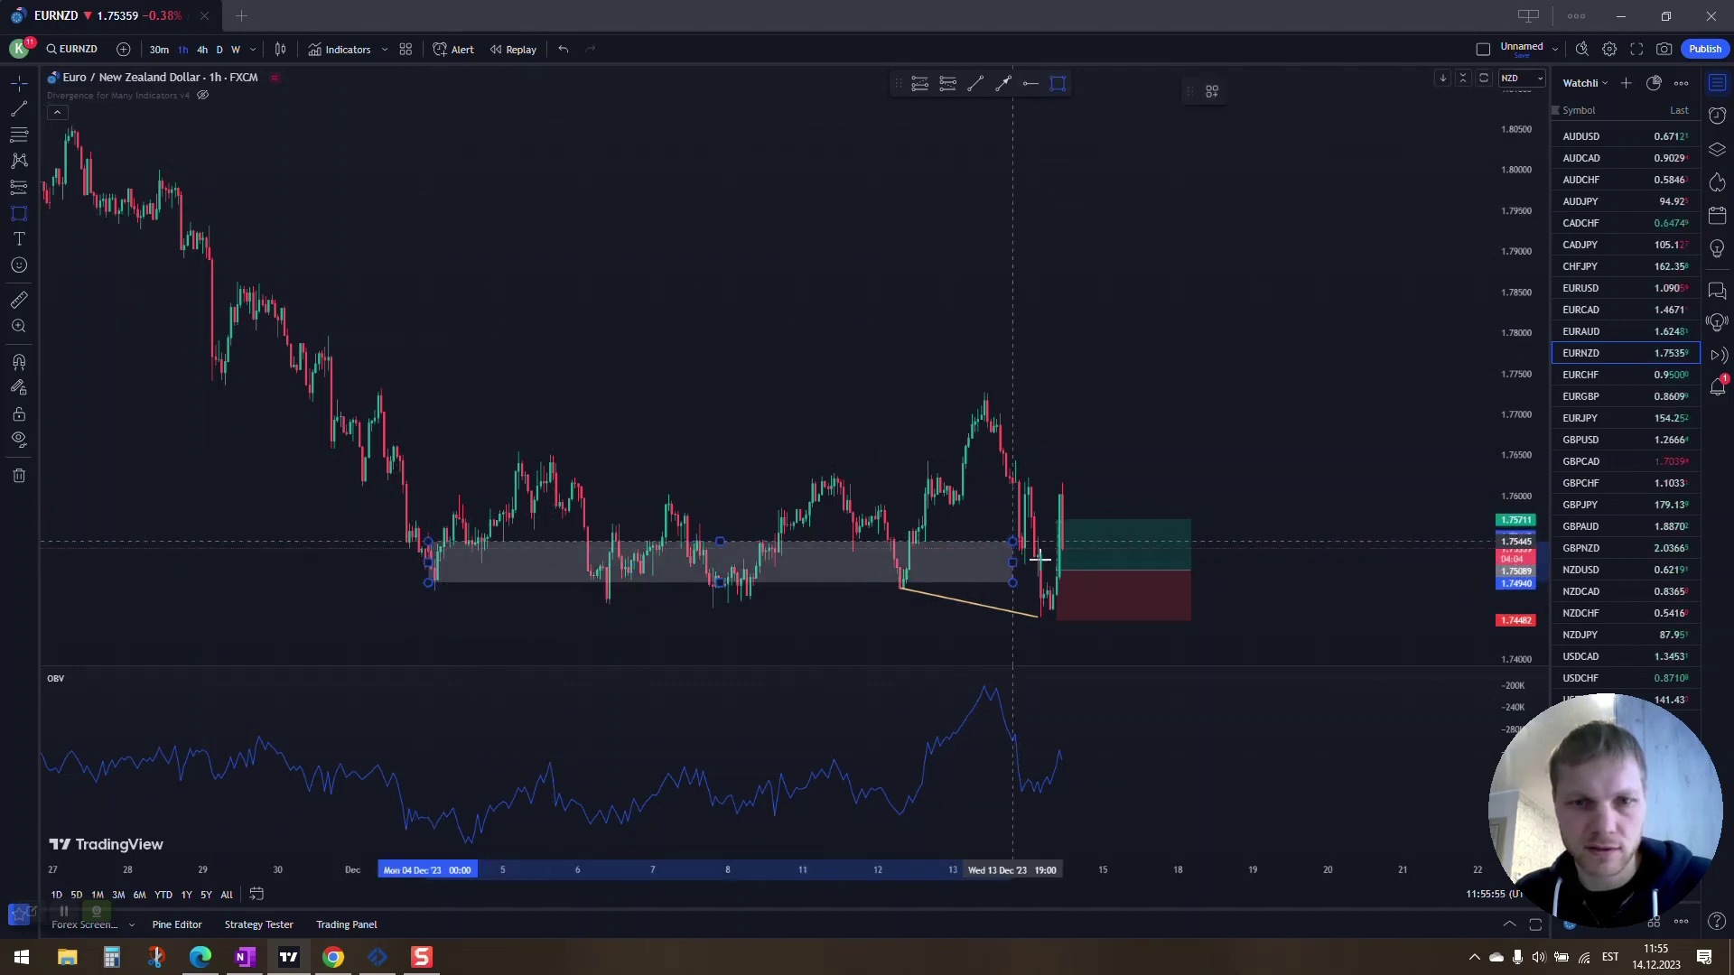
pyautogui.click(1087, 598)
pyautogui.click(1177, 344)
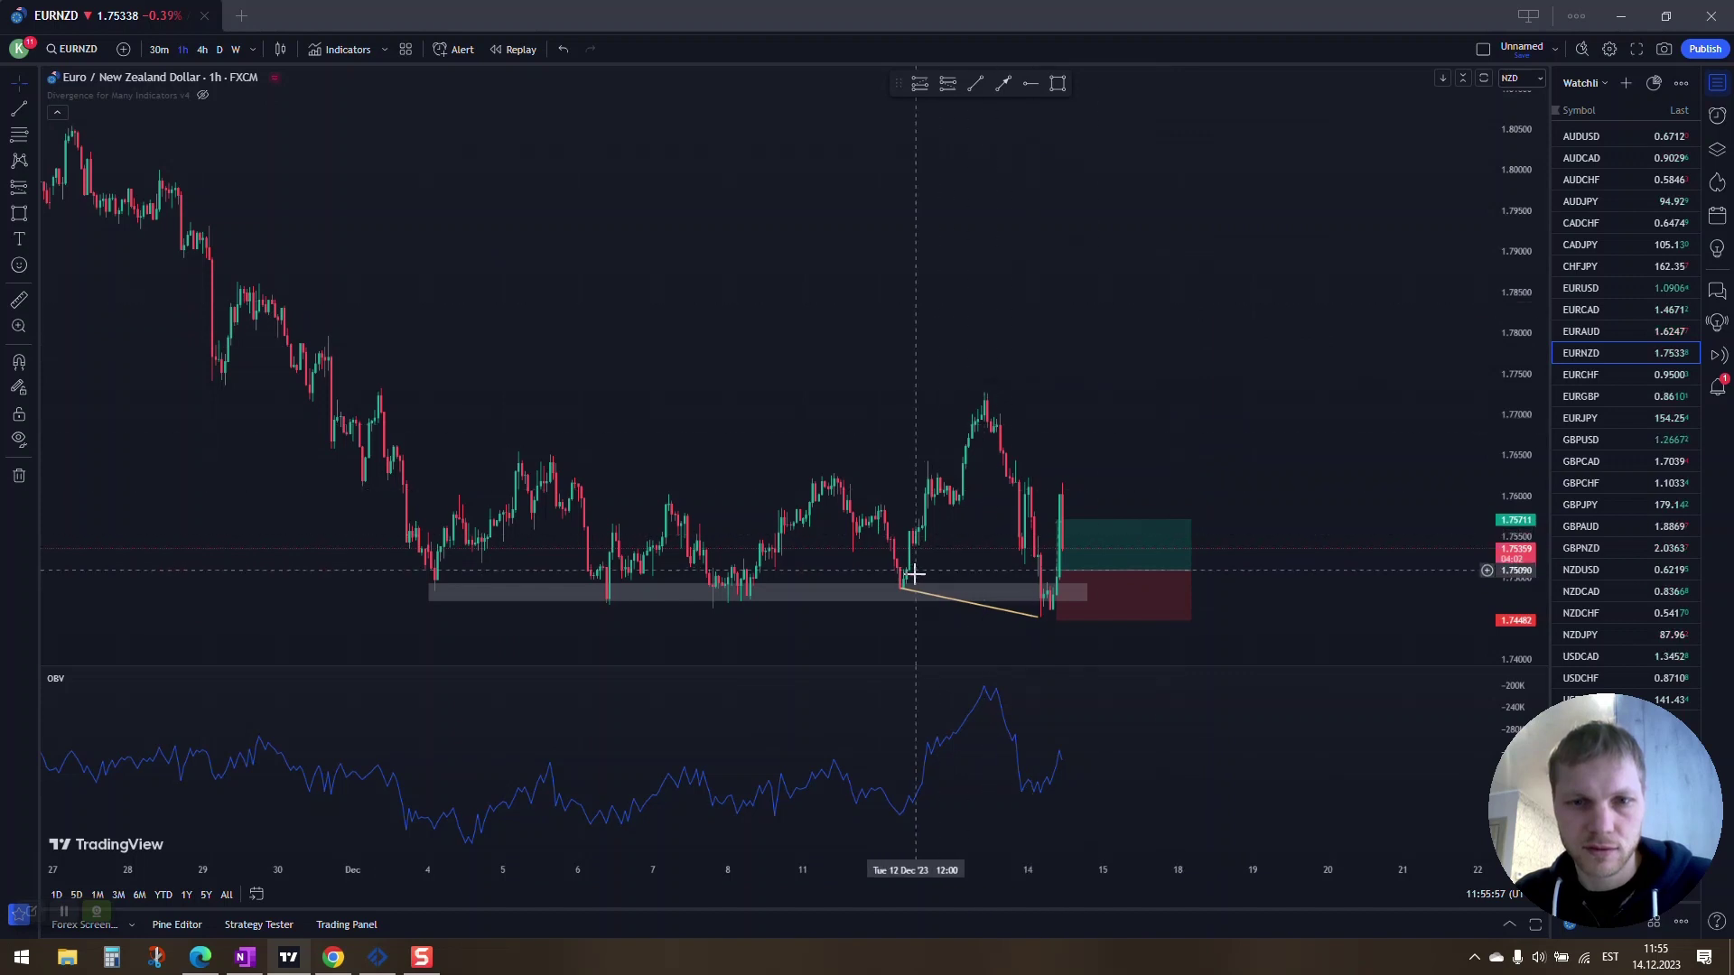
# - Draw a rising trend line in the OBV pane starting at the 12 Dec low
pyautogui.click(975, 83)
pyautogui.click(900, 815)
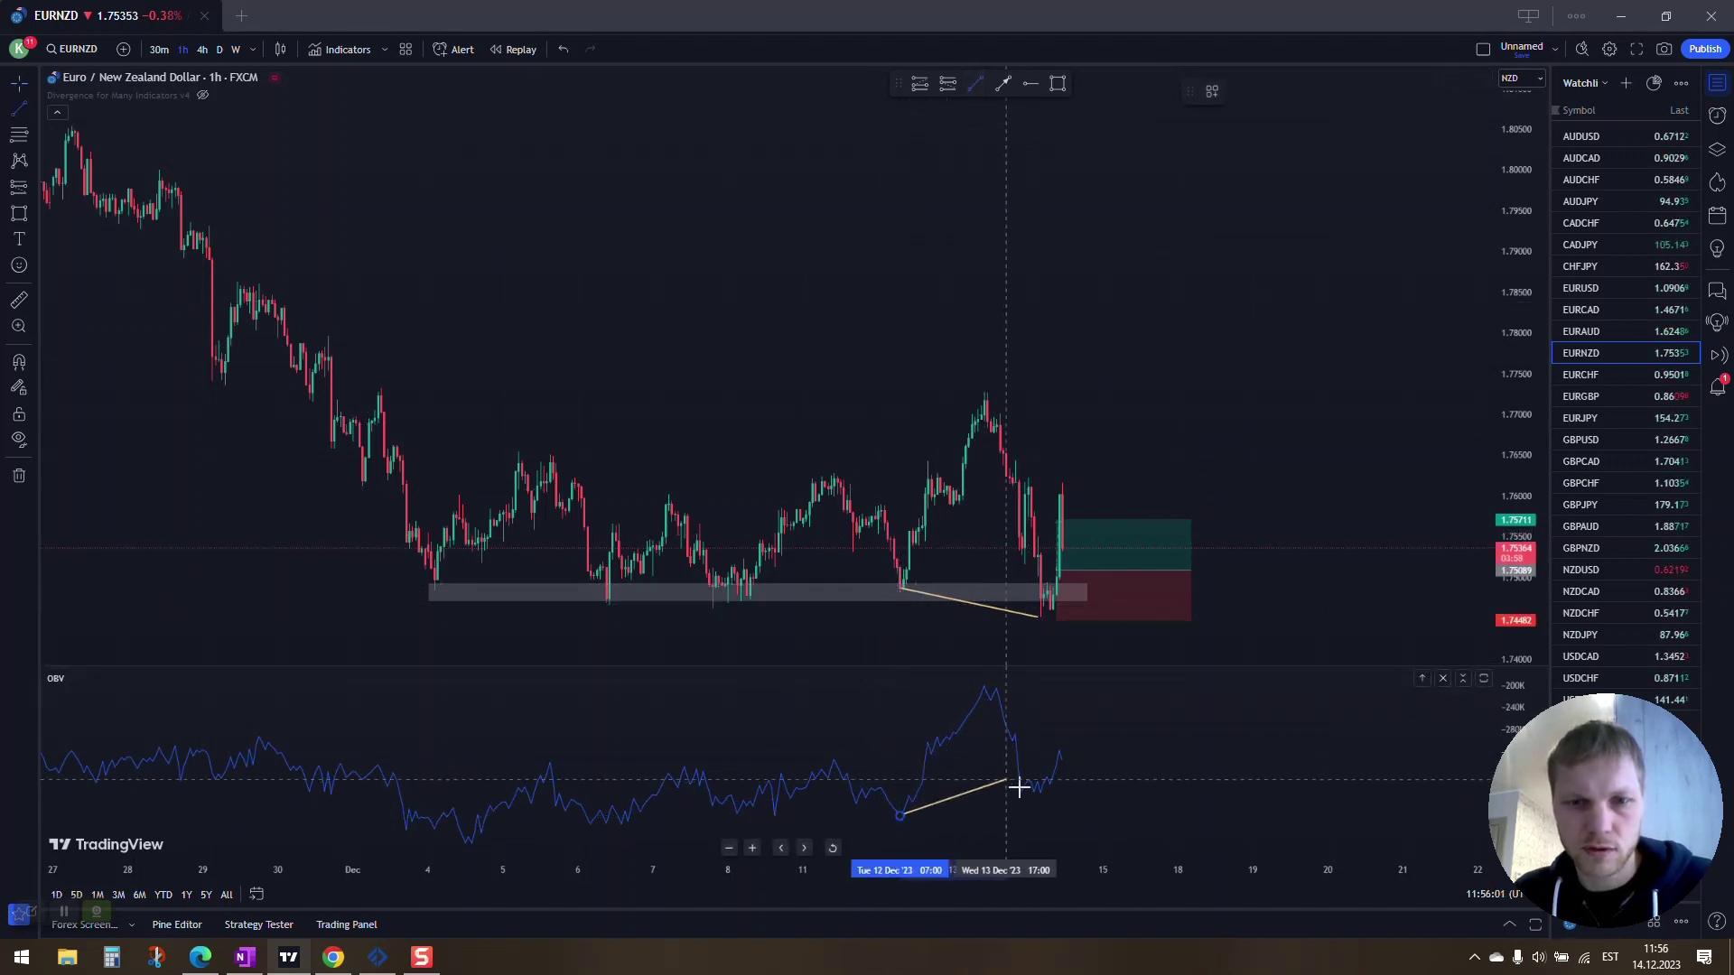
pyautogui.click(1037, 787)
pyautogui.scroll(2, 1021, 276)
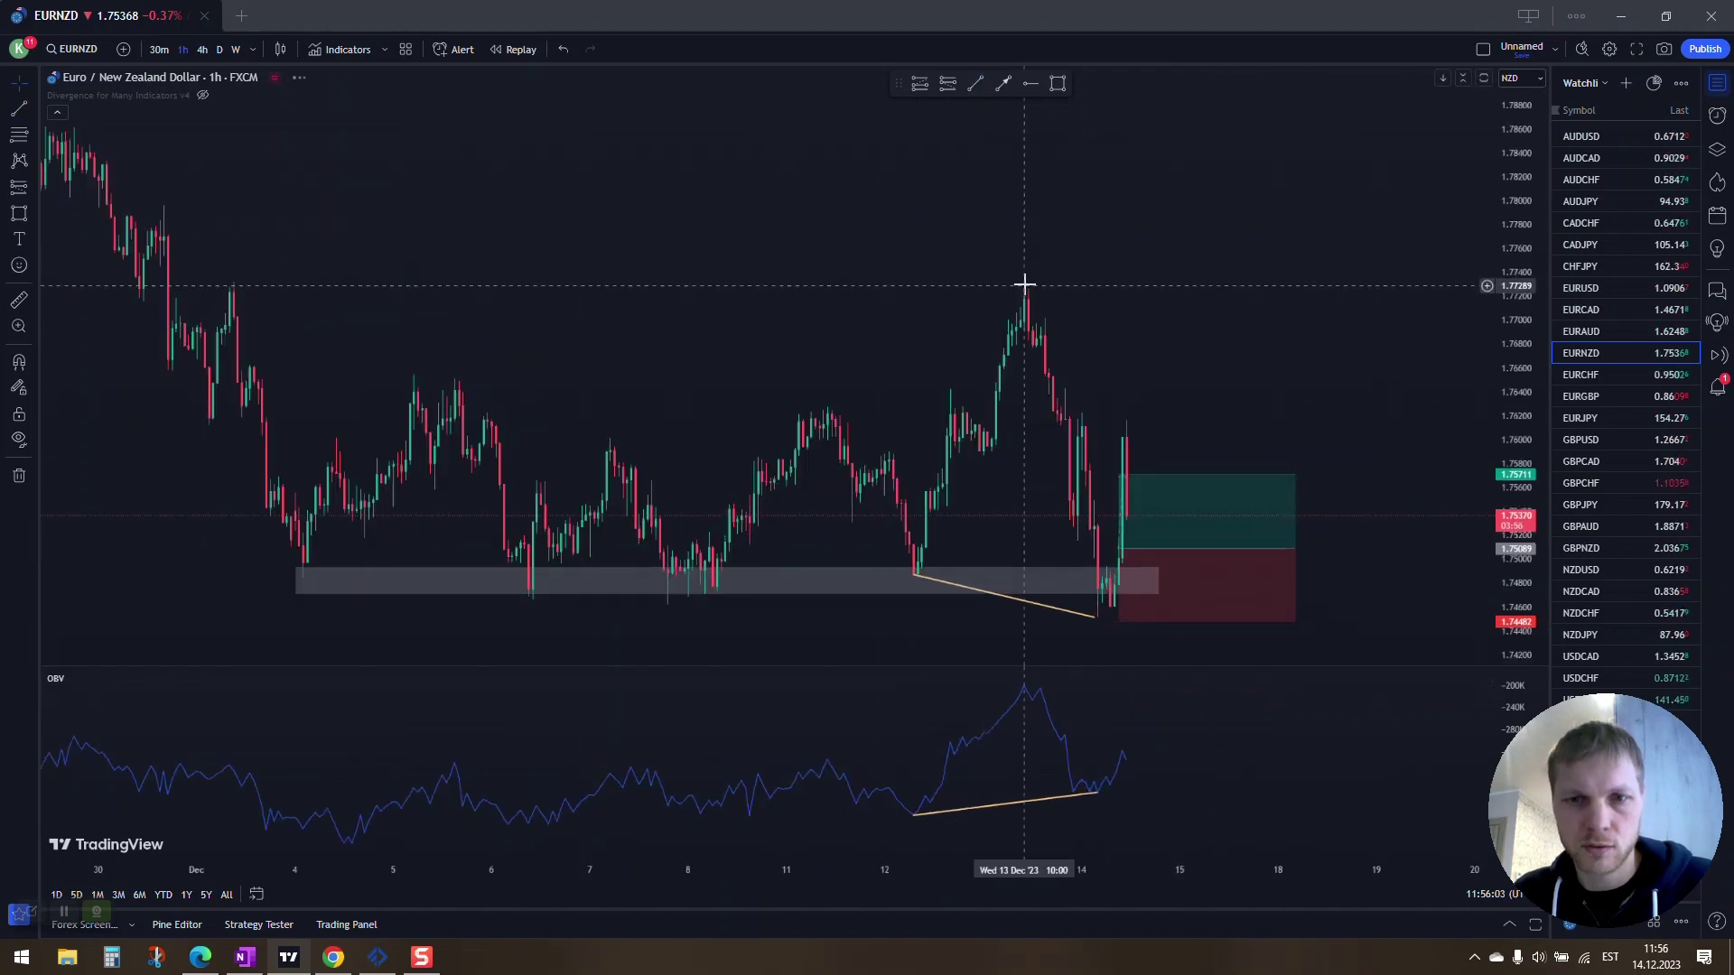
pyautogui.scroll(1, 1024, 285)
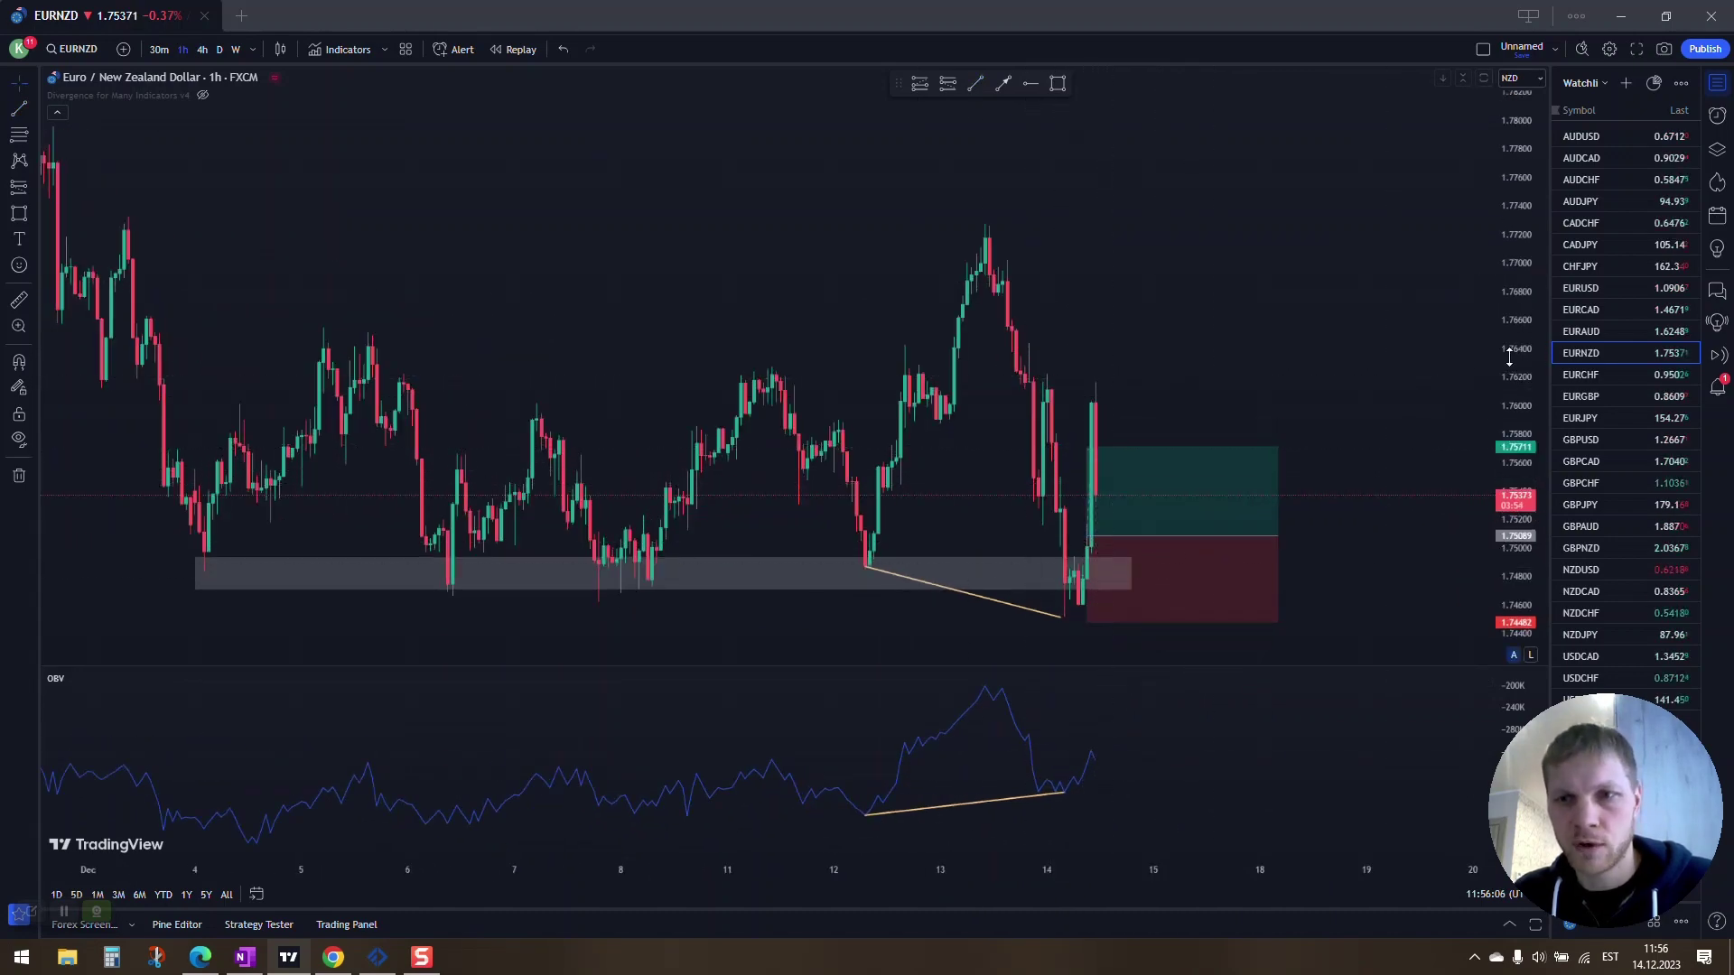
# - Zoom the AUDCAD 1-hour chart onto its short position box and compare it with the live MetaTrader trade
pyautogui.click(1583, 158)
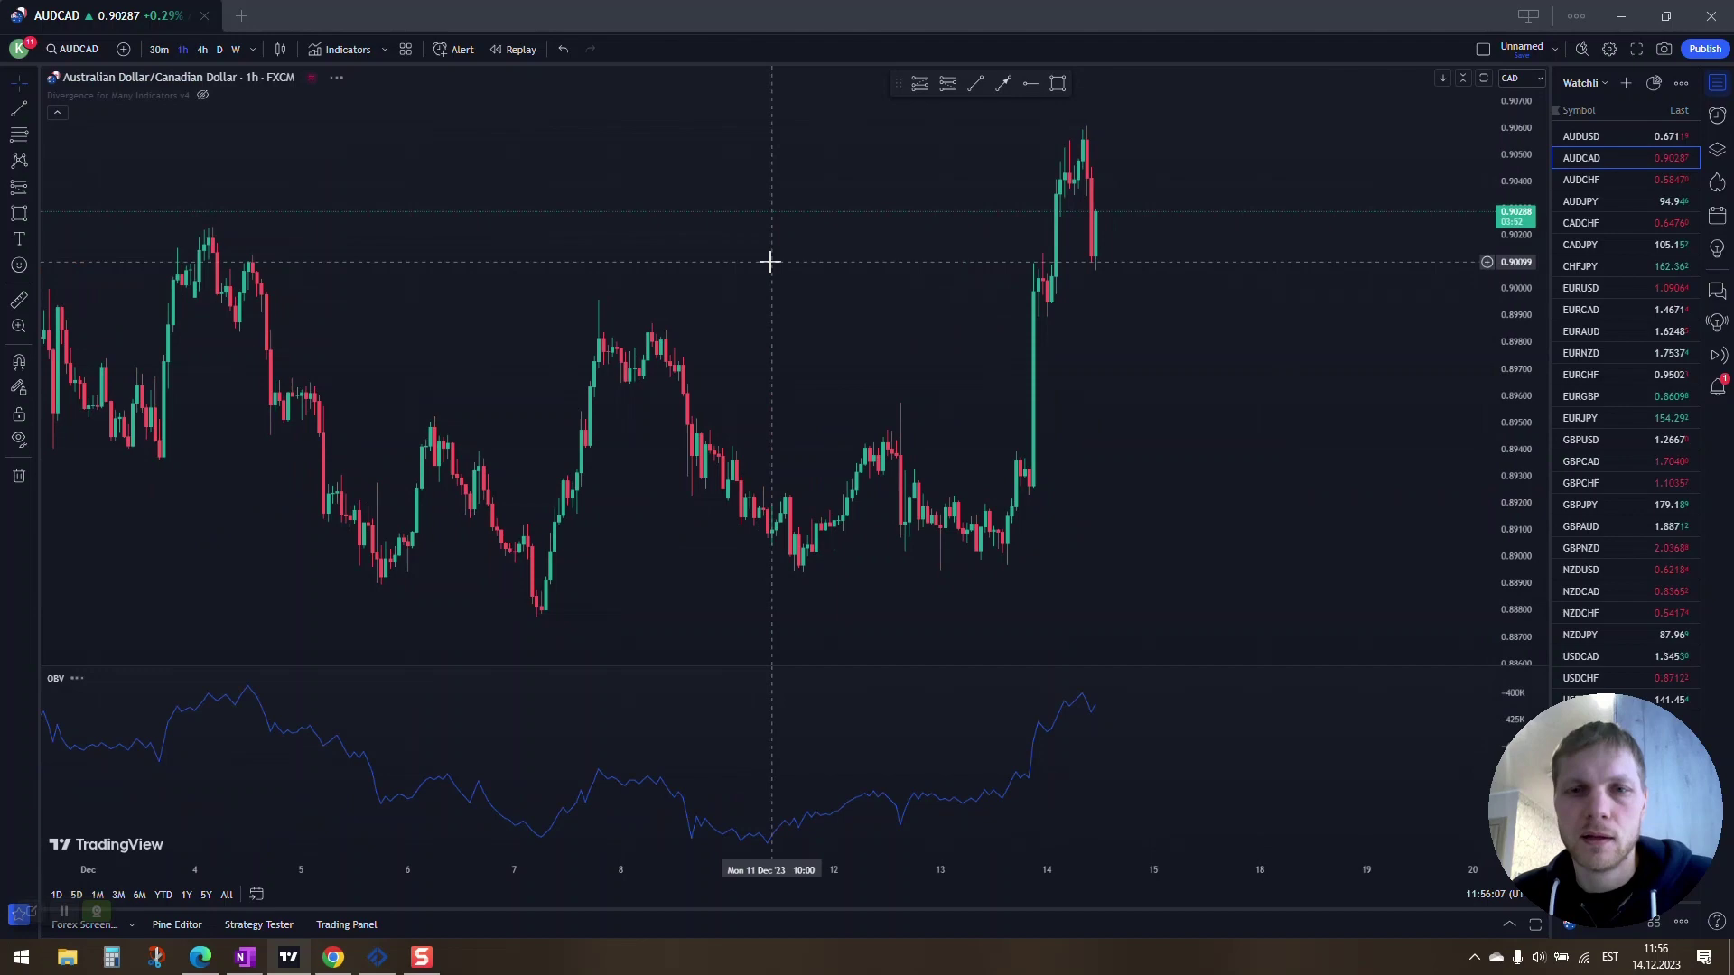
pyautogui.scroll(-3, 772, 307)
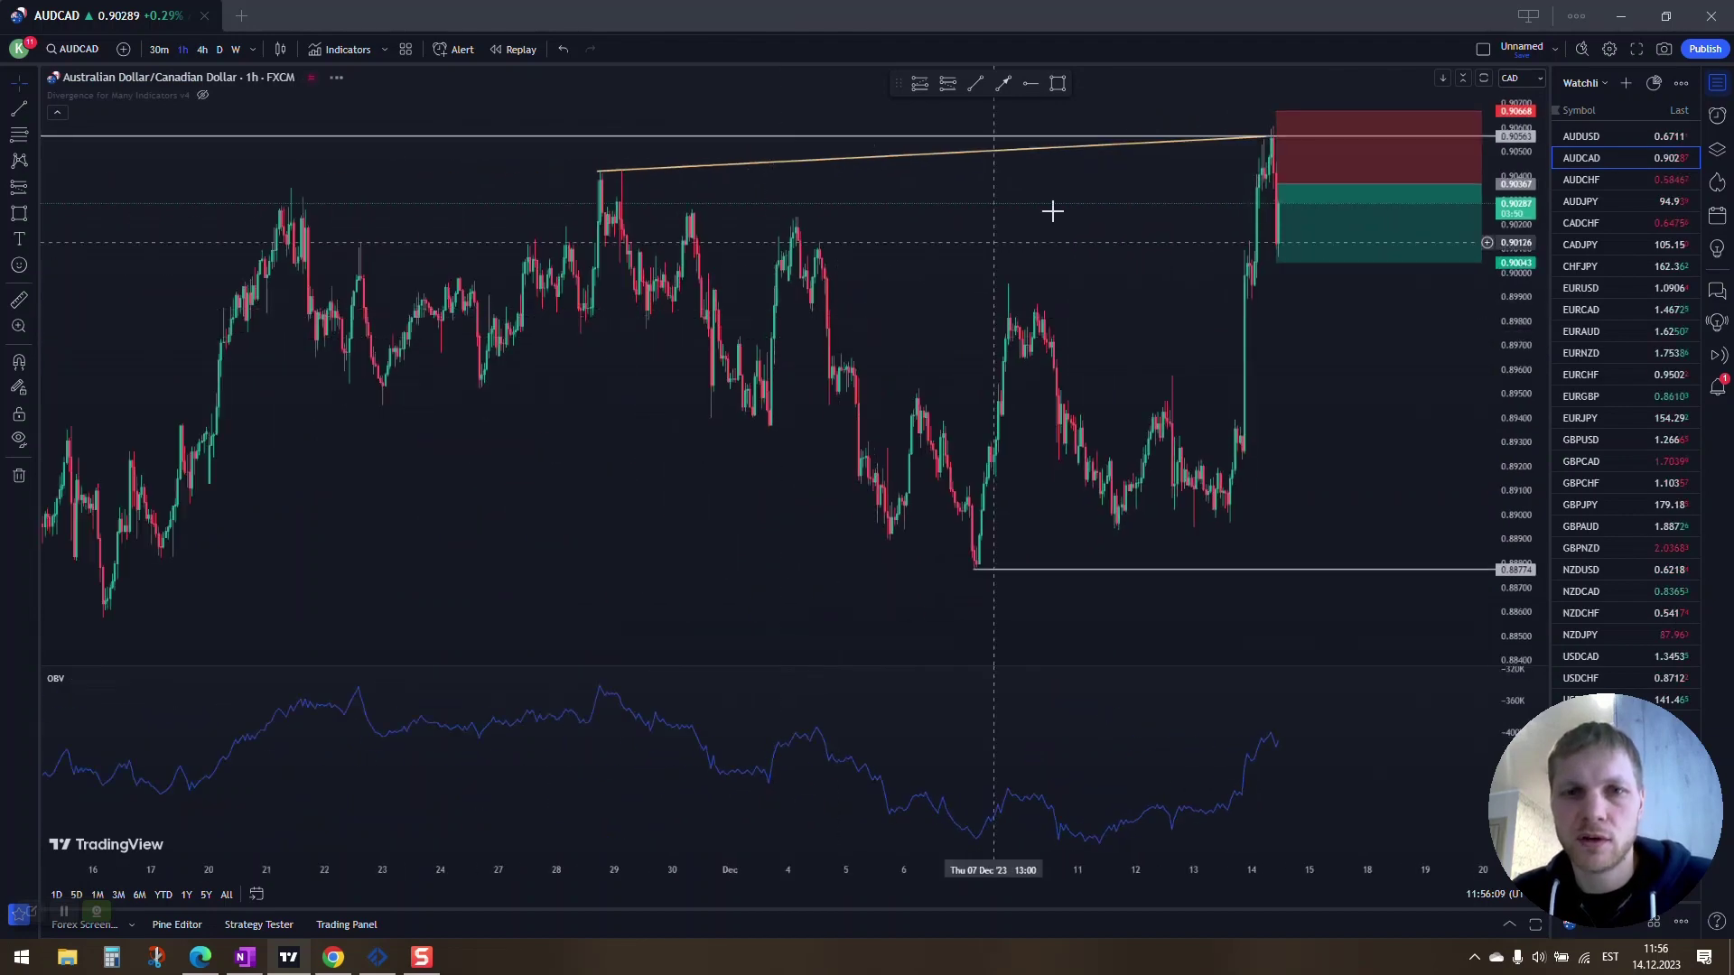
pyautogui.moveTo(1052, 212); pyautogui.dragTo(856, 240)
pyautogui.scroll(3, 813, 368)
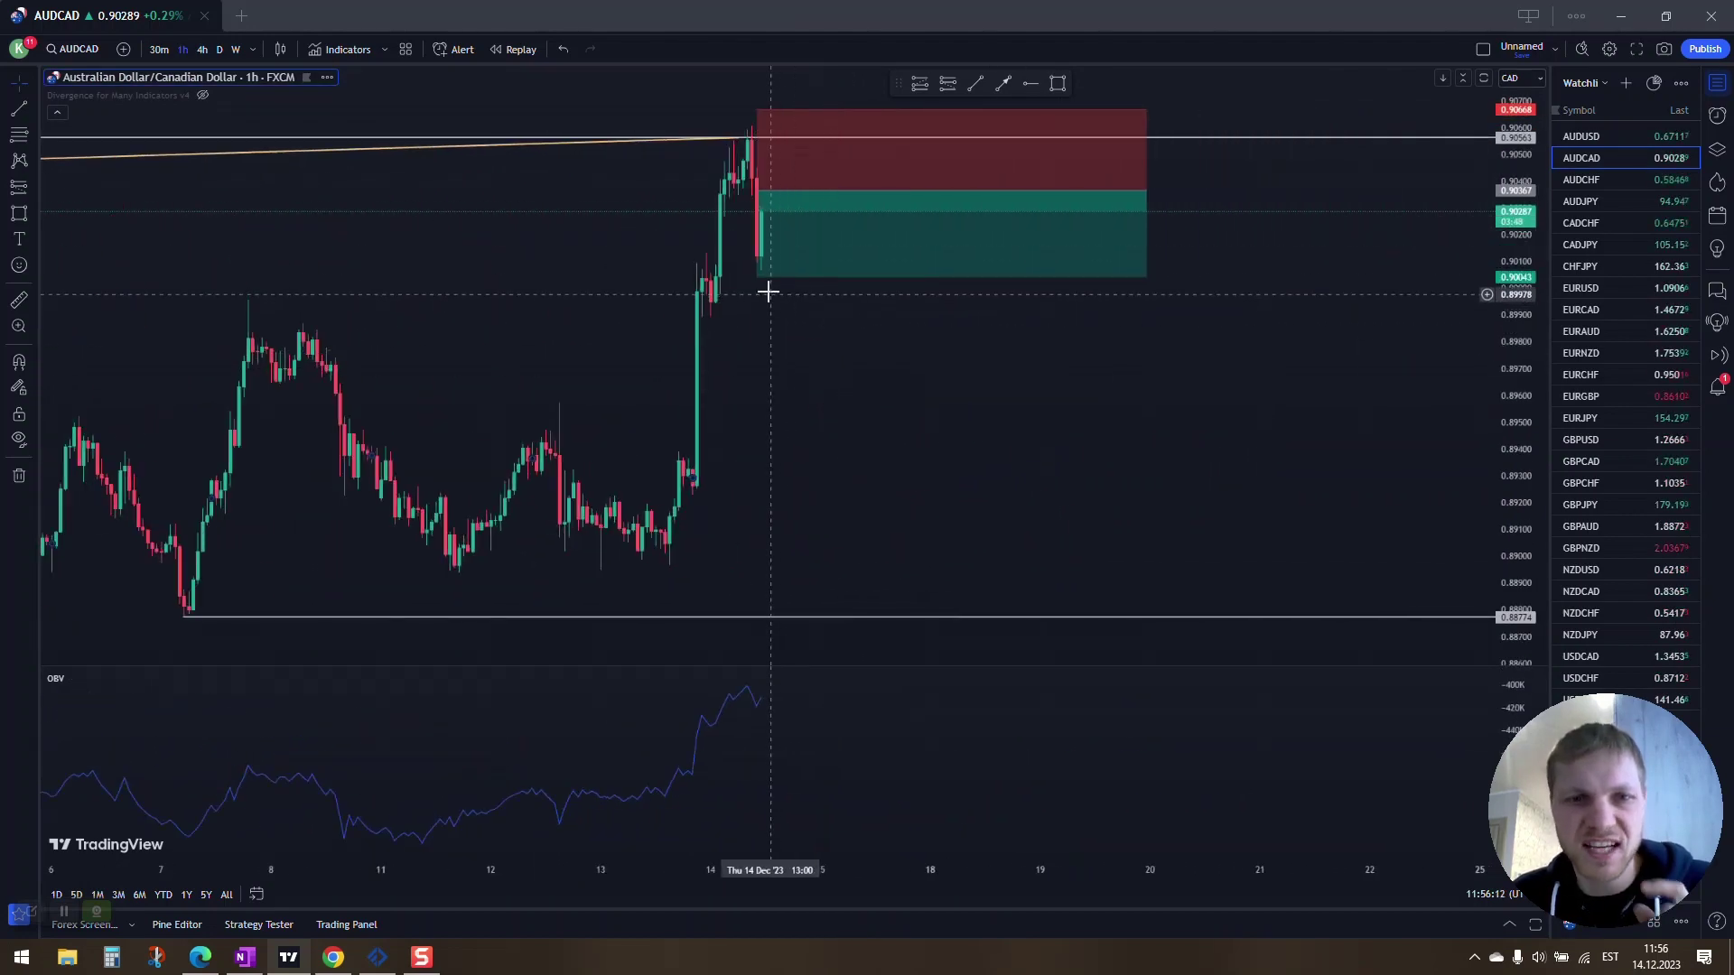
pyautogui.click(378, 957)
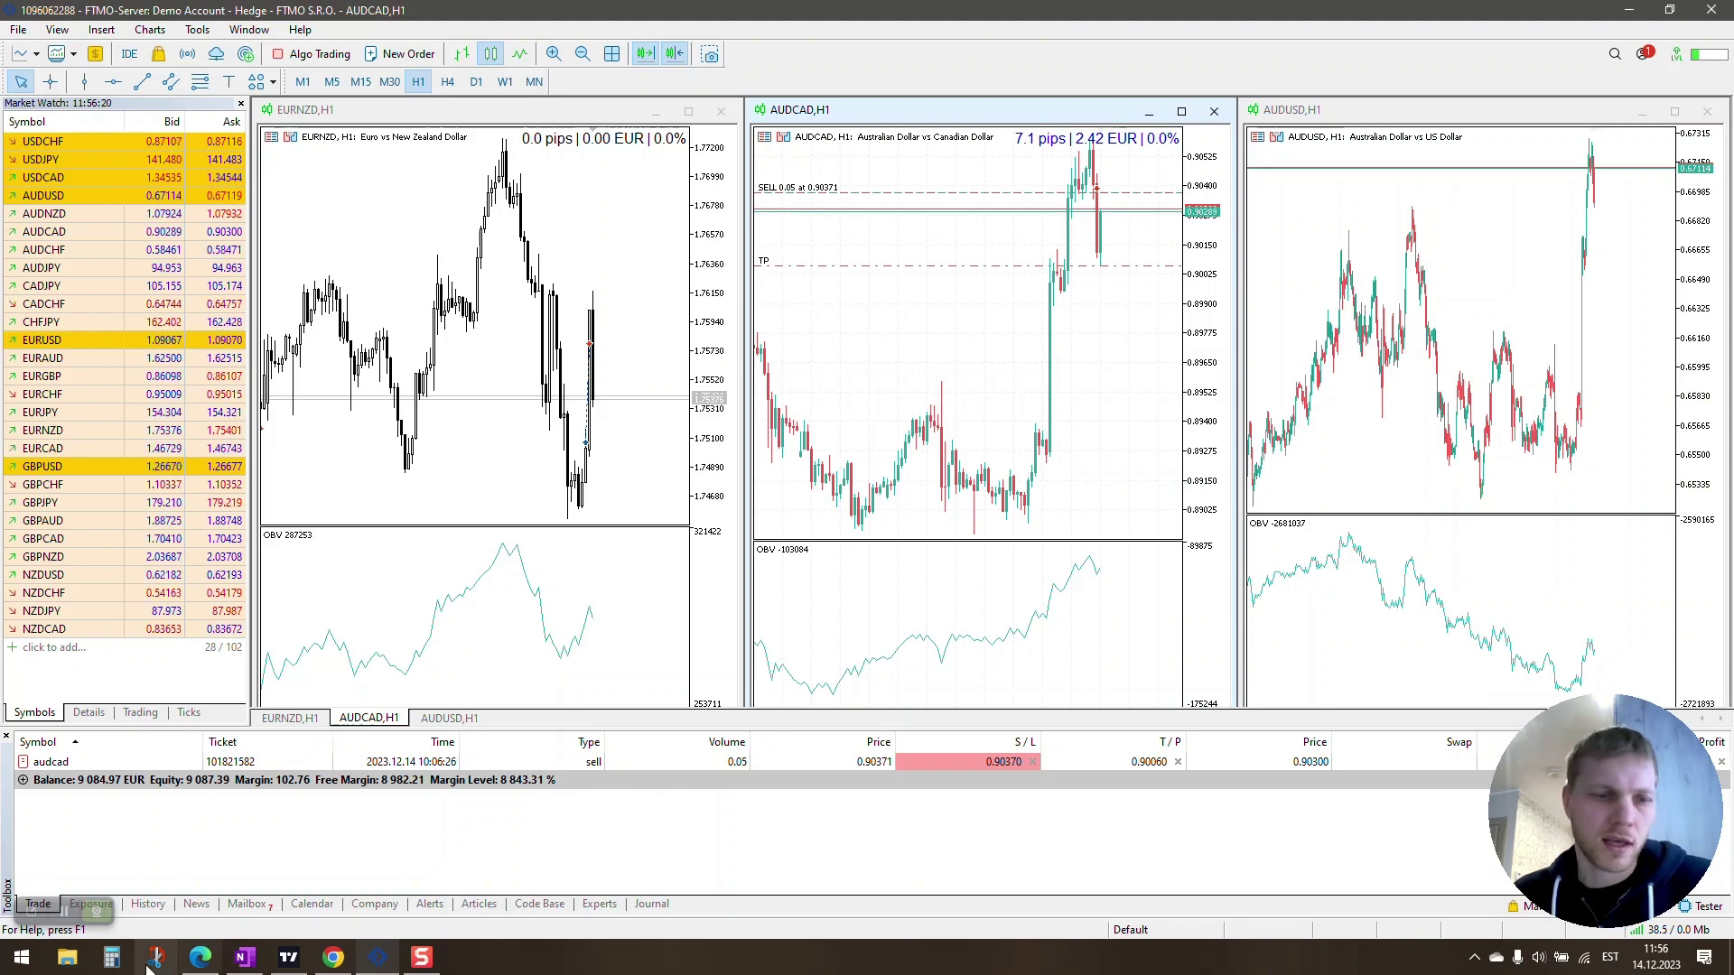
pyautogui.click(289, 957)
# - Step through NZDUSD and NZDCAD to the NZDCHF 1-hour chart
pyautogui.scroll(-4, 835, 402)
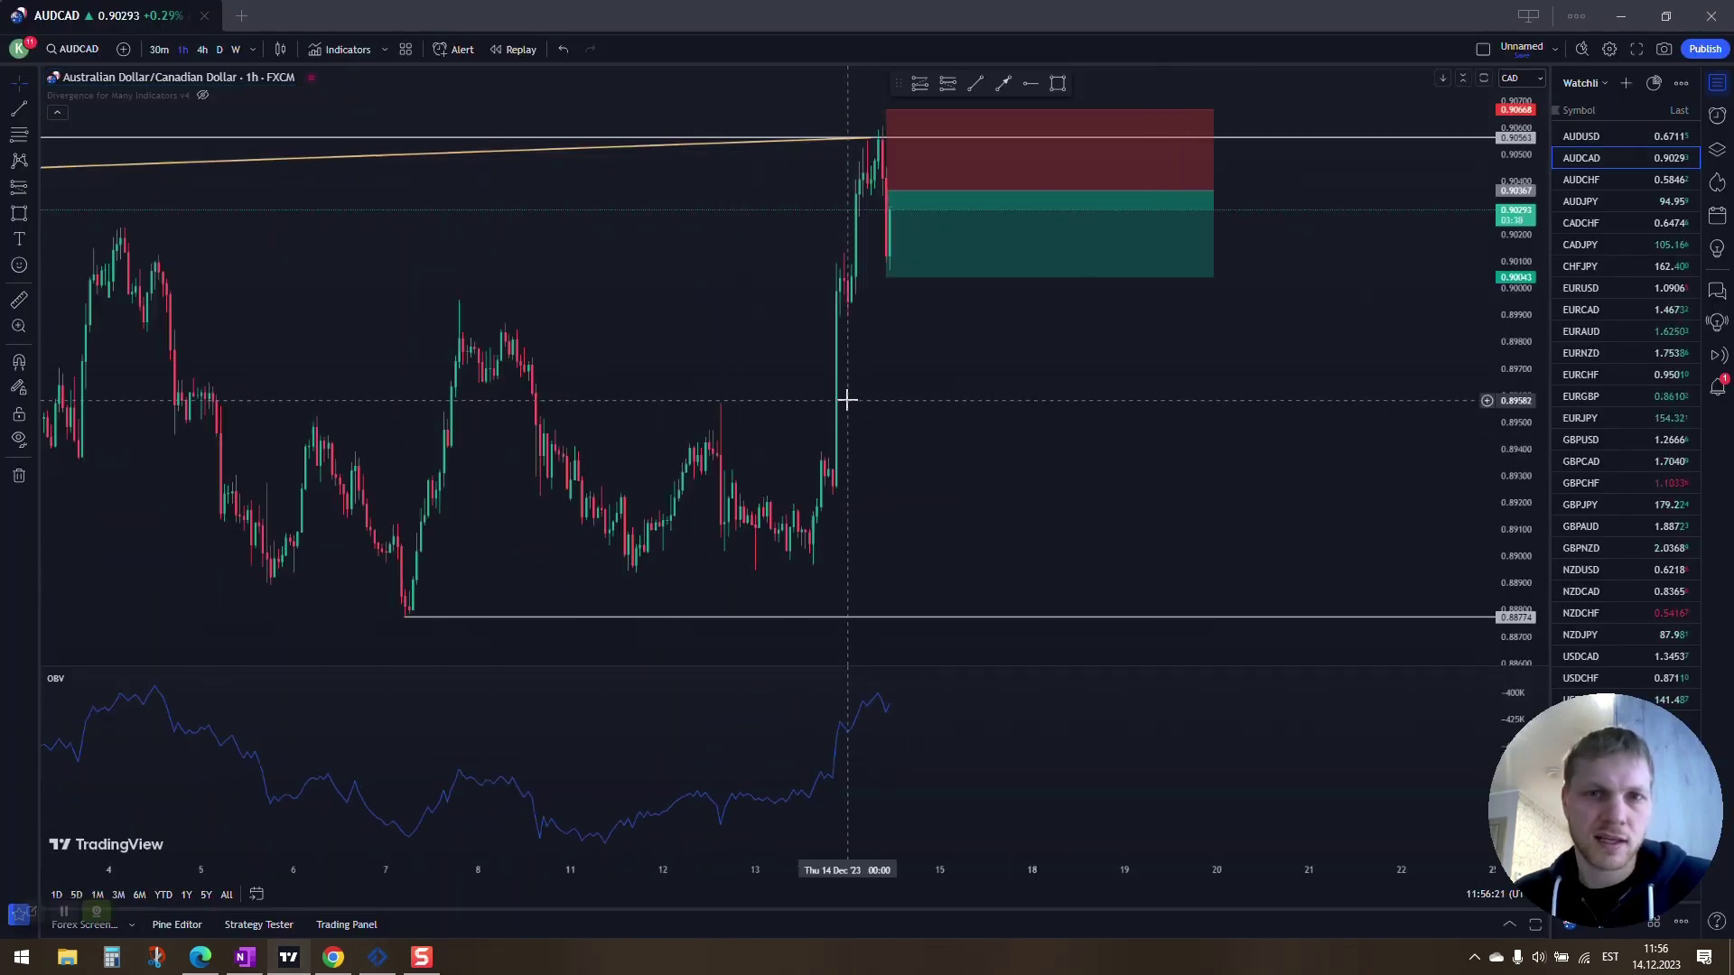
pyautogui.click(1602, 570)
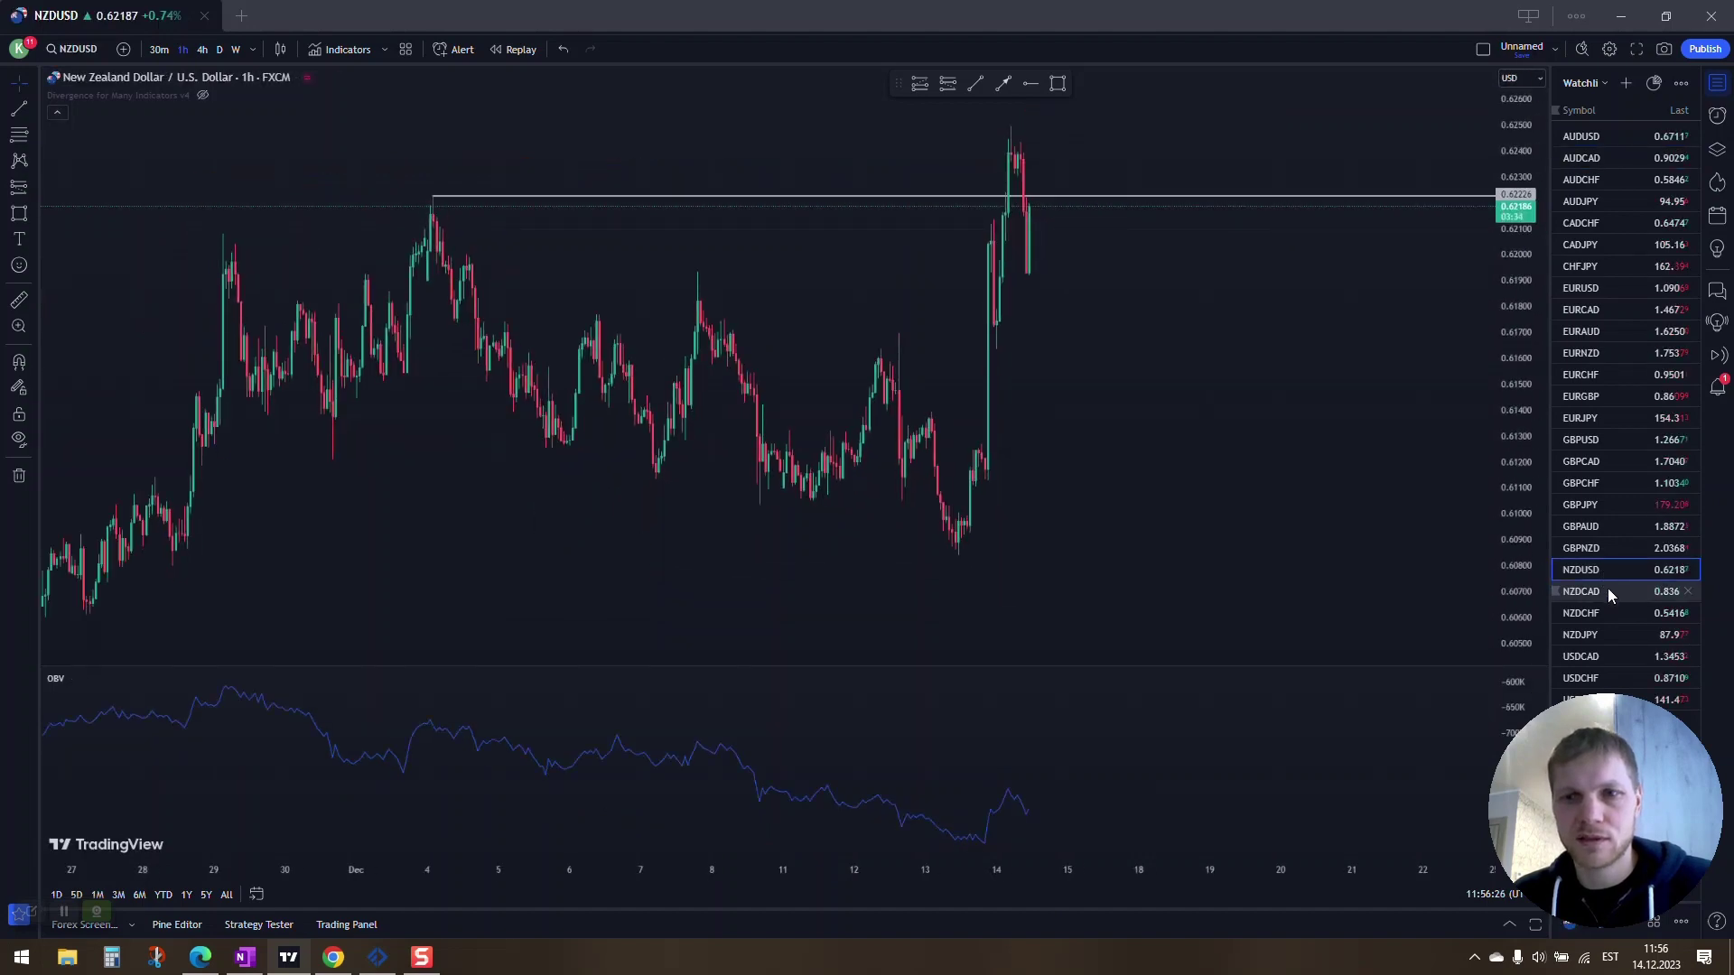
pyautogui.click(1608, 590)
pyautogui.click(1605, 612)
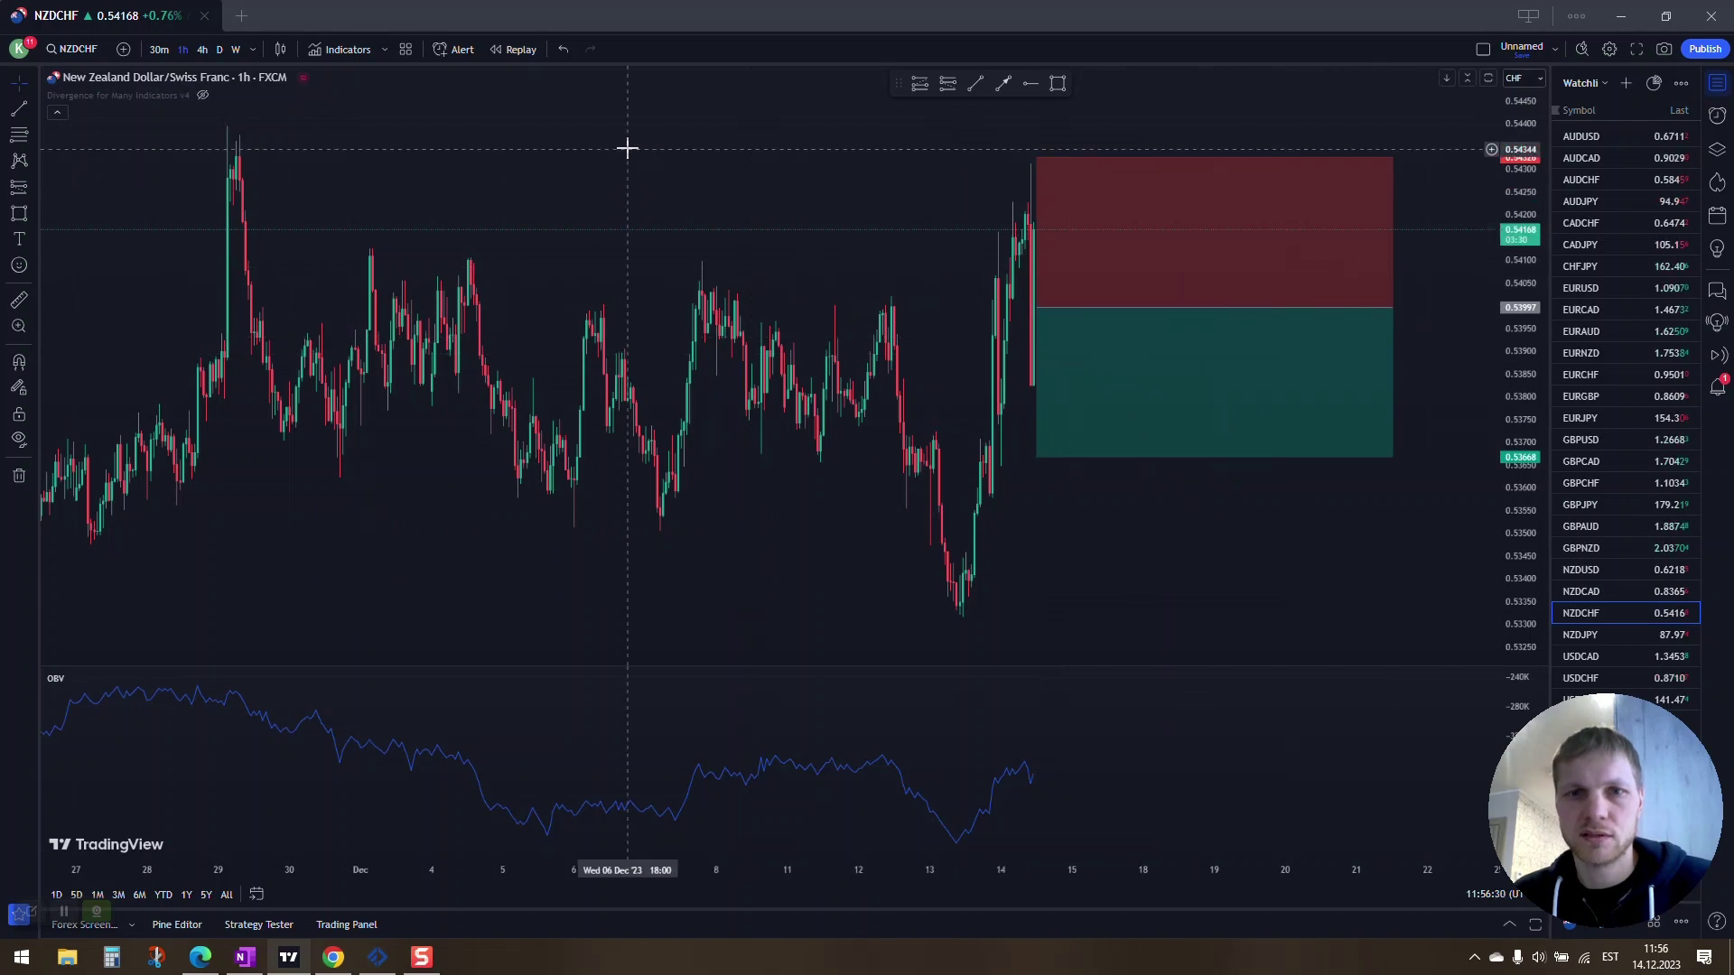
pyautogui.moveTo(627, 147); pyautogui.dragTo(774, 151)
# - Move the short position entry up to 0.54158 with a 0.00267 stop and 0.00280 target
pyautogui.moveTo(1381, 336); pyautogui.dragTo(1335, 259)
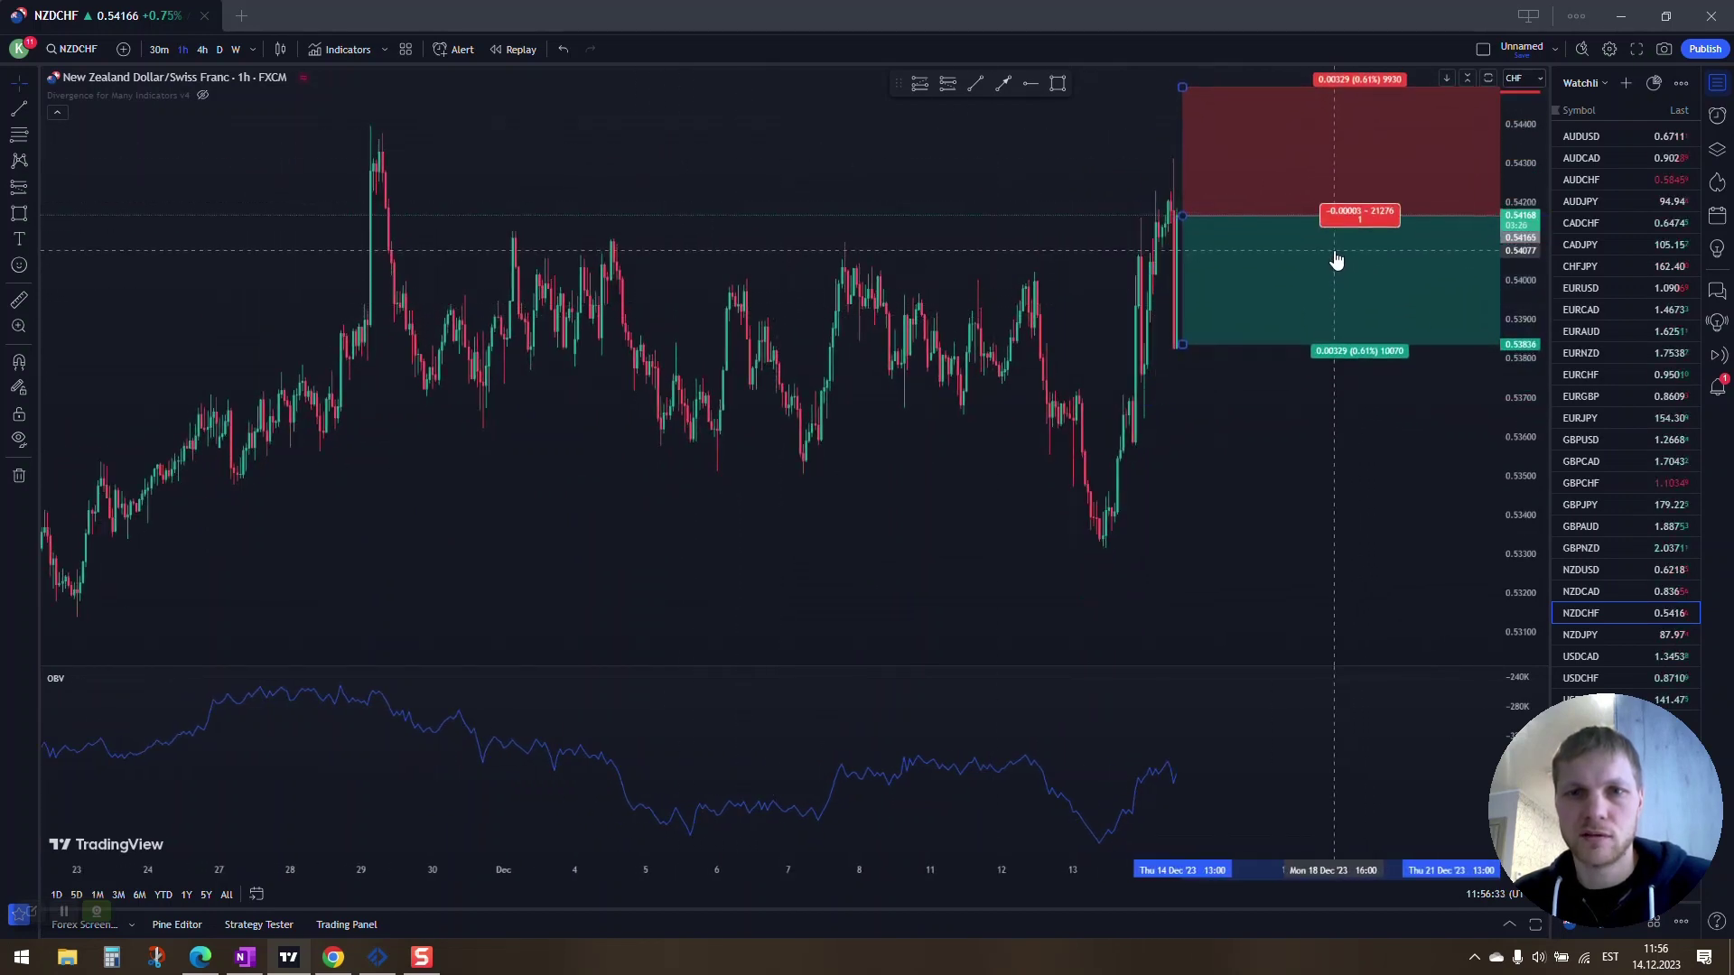
pyautogui.scroll(-2, 1359, 370)
pyautogui.moveTo(1359, 370); pyautogui.dragTo(1111, 202)
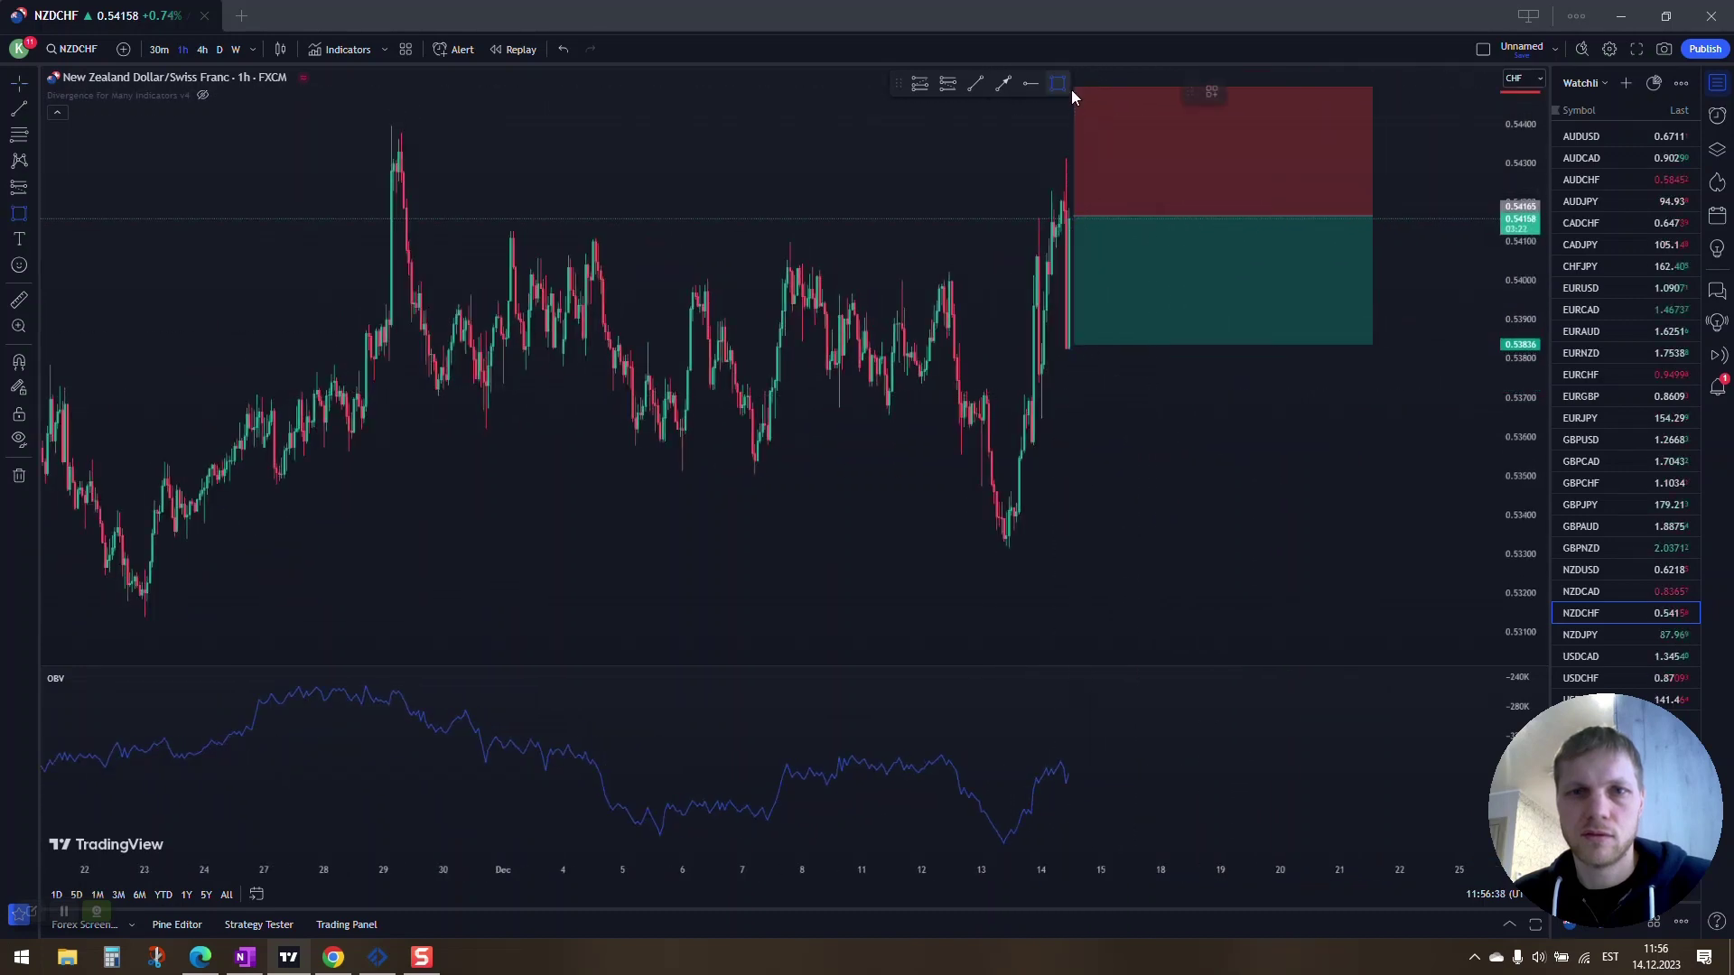
pyautogui.moveTo(1210, 413); pyautogui.dragTo(1238, 461)
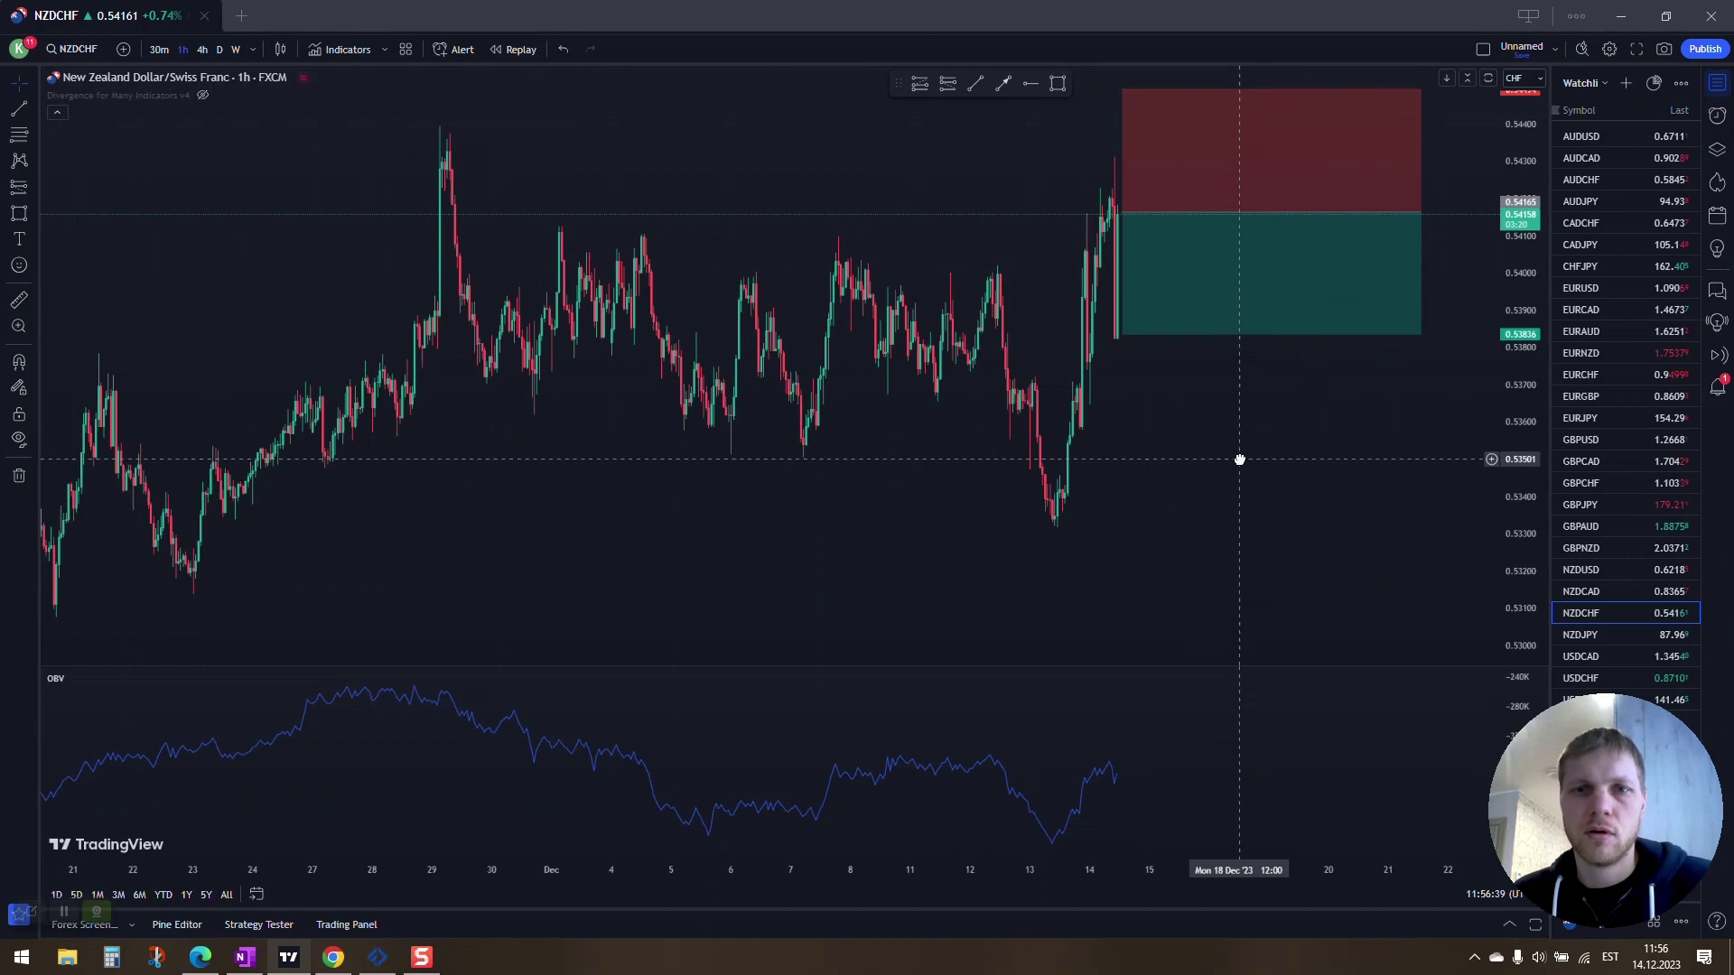
pyautogui.moveTo(1122, 89); pyautogui.dragTo(1124, 112)
pyautogui.moveTo(1122, 332); pyautogui.dragTo(1122, 316)
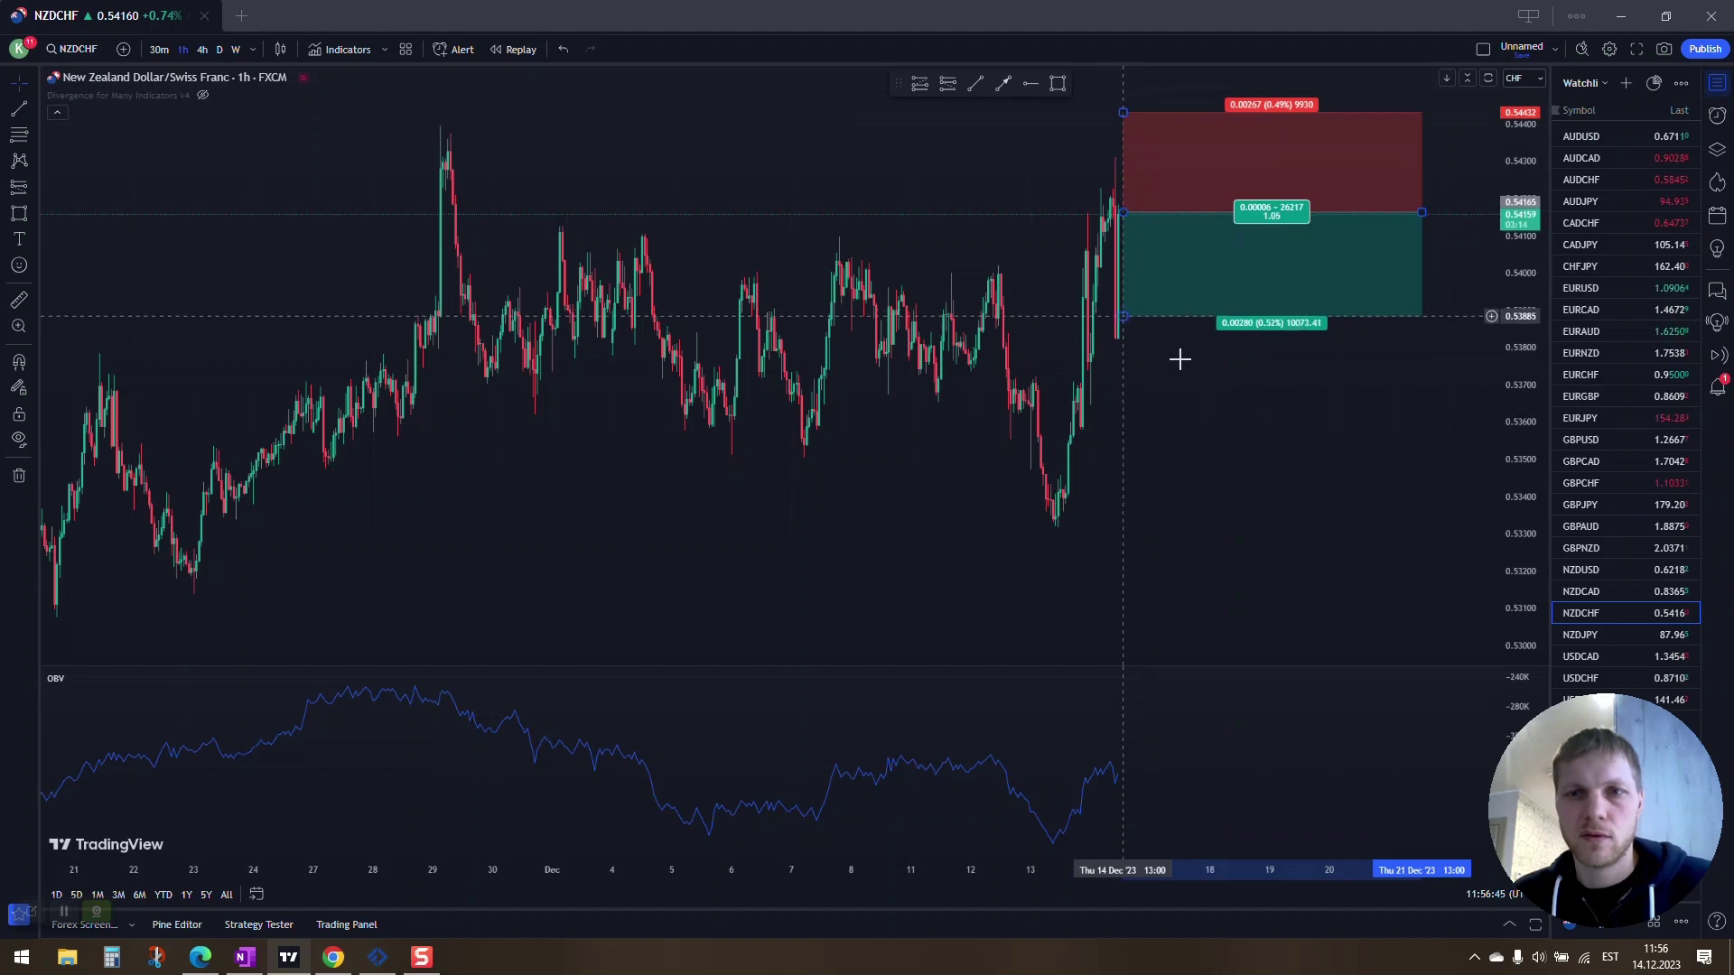
# - Flip through the AUDUSD, NZDCAD and NZDUSD charts back to AUDCAD, then leave TradingView
pyautogui.click(1580, 135)
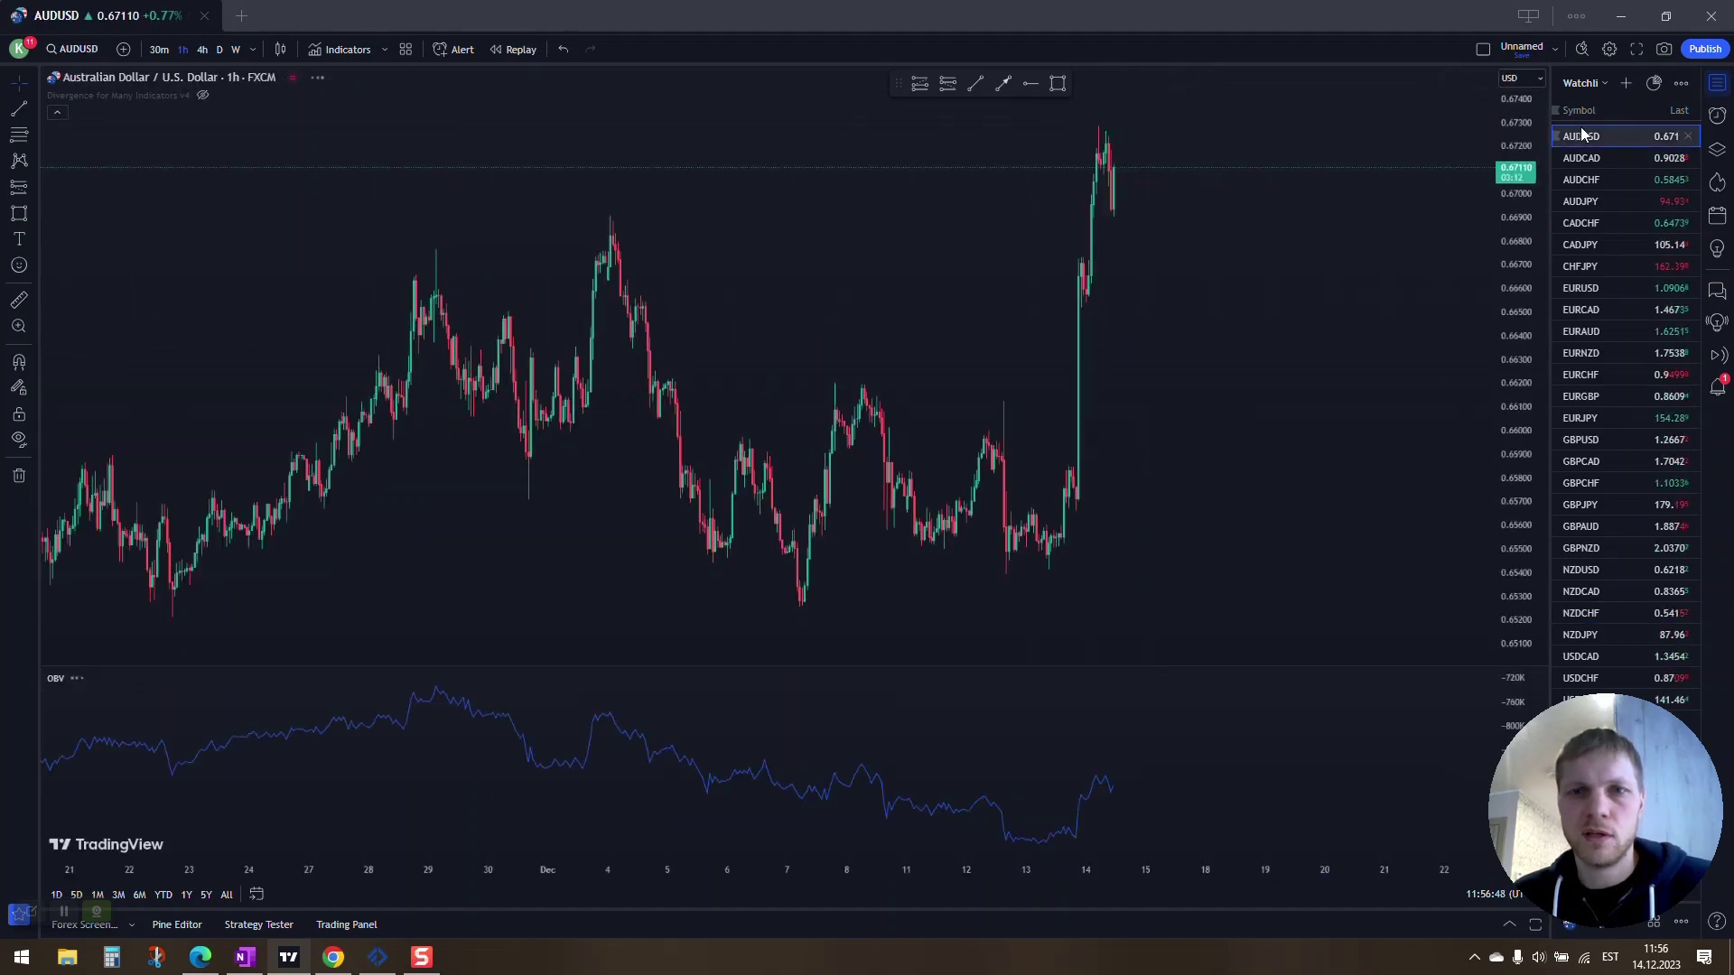
pyautogui.moveTo(1409, 290); pyautogui.dragTo(1328, 290)
pyautogui.click(1583, 592)
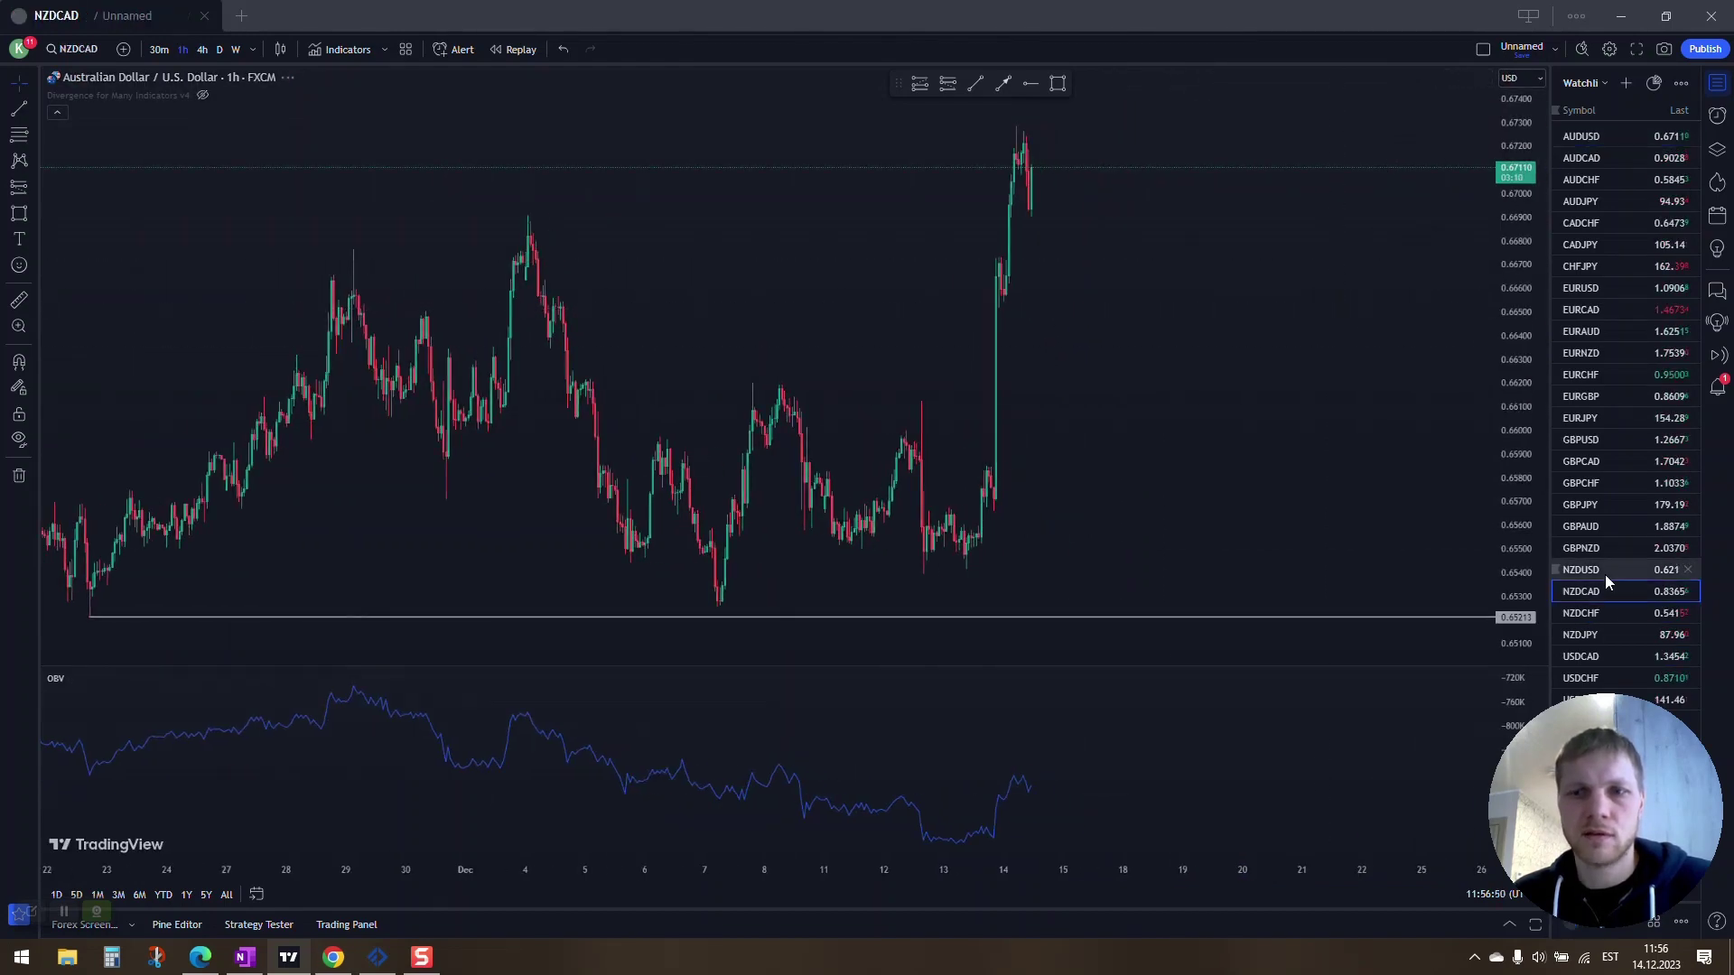
pyautogui.click(1606, 571)
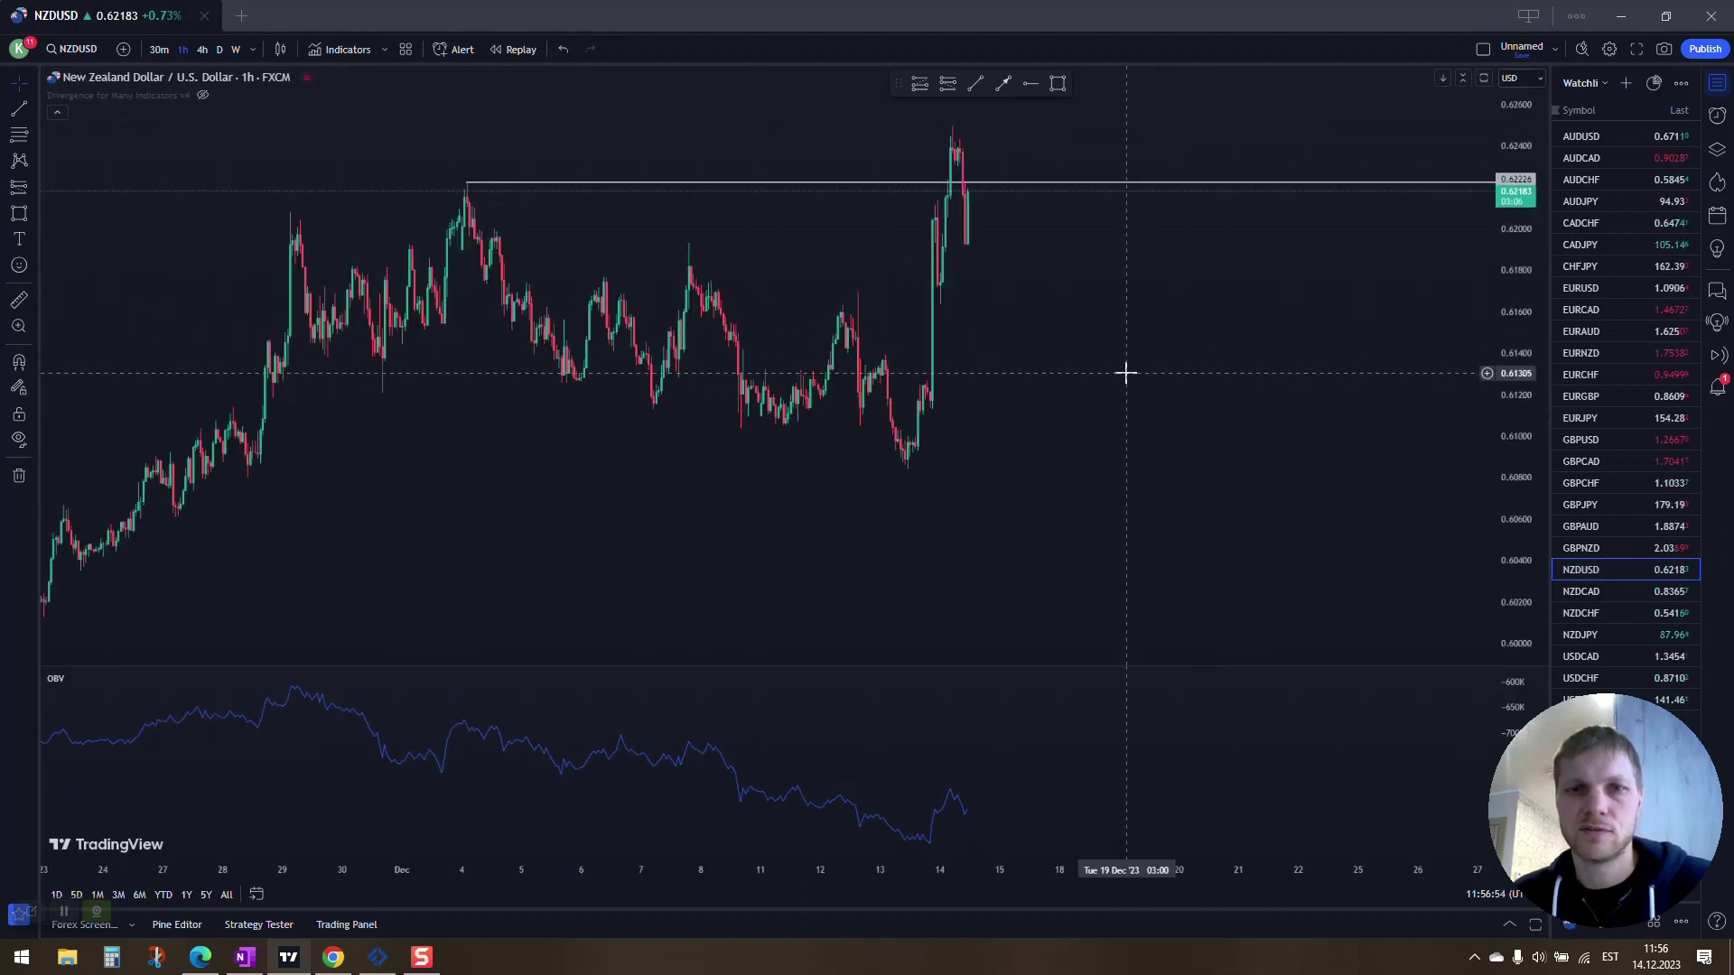
pyautogui.click(1584, 158)
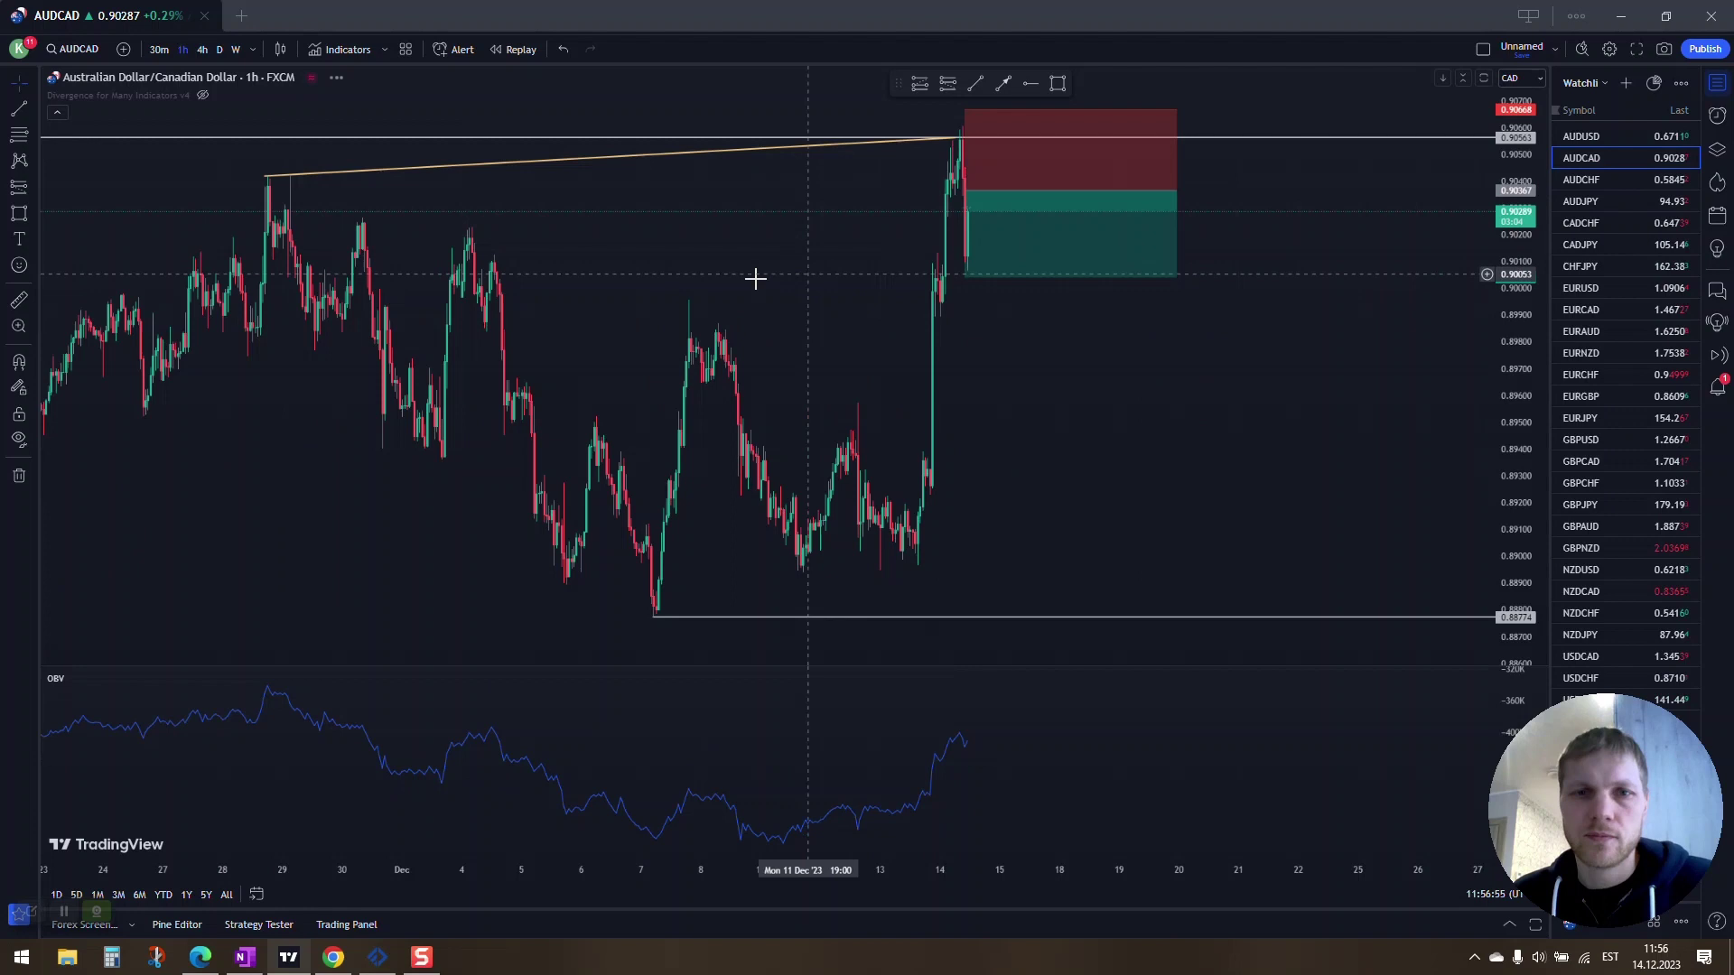
pyautogui.moveTo(674, 240); pyautogui.dragTo(898, 240)
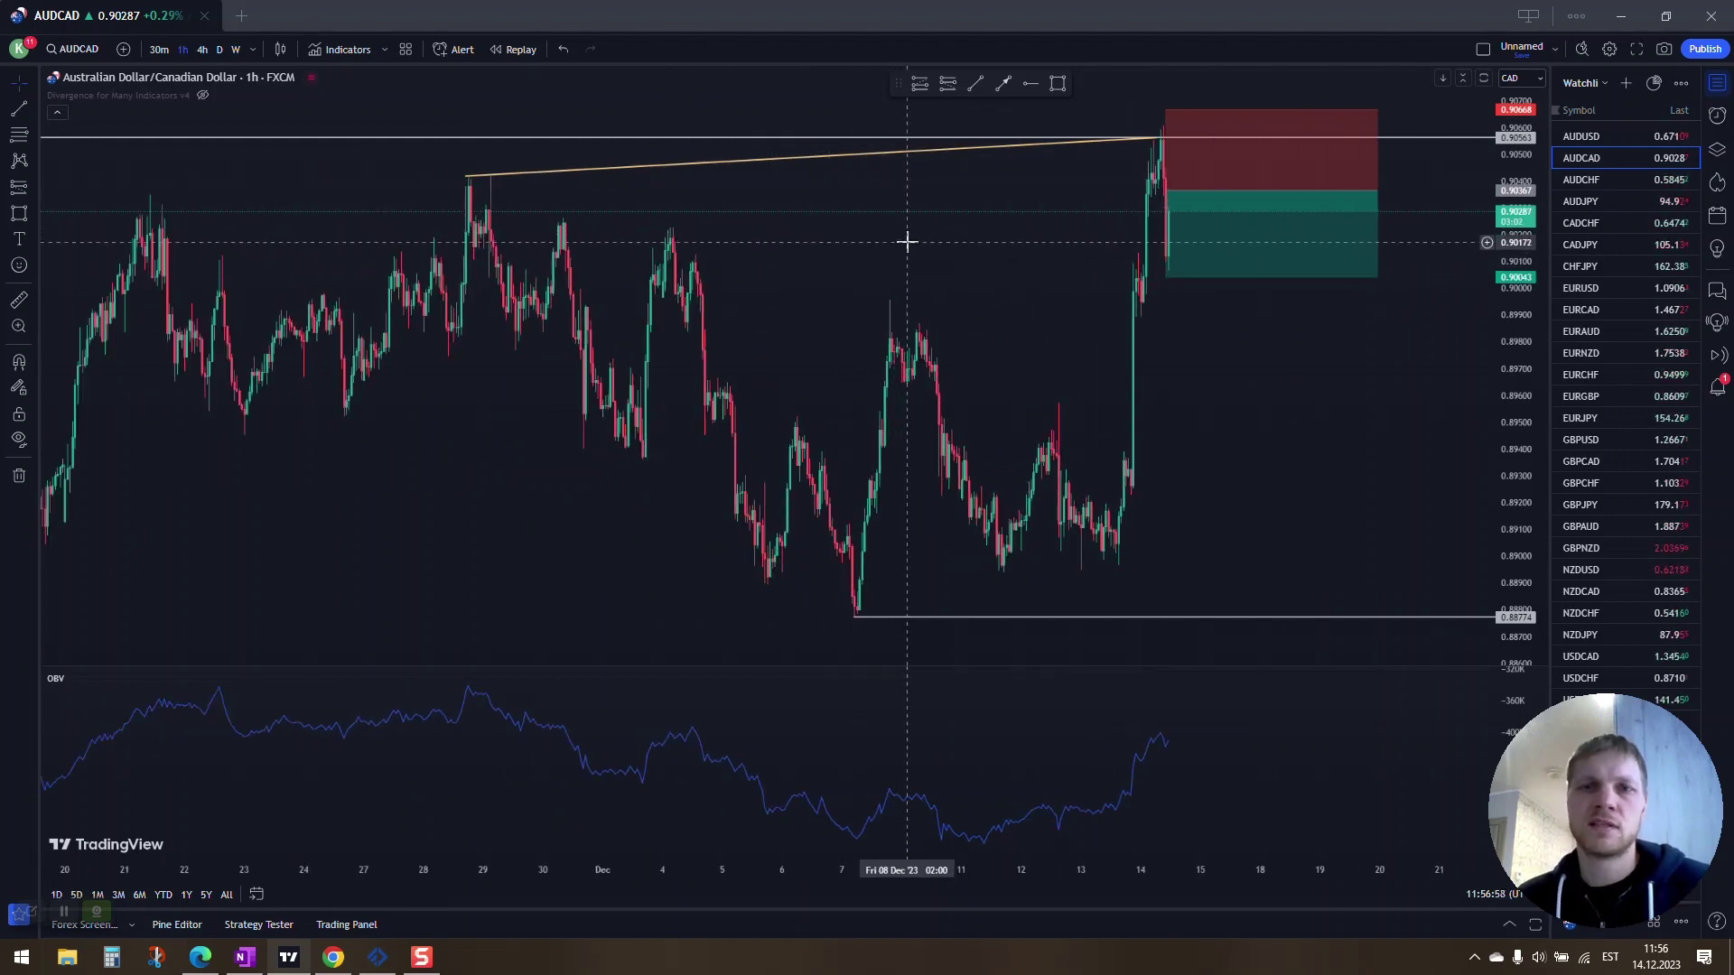
pyautogui.click(377, 964)
# - Bring TradeZella back to the front and close the open Dec 13 day summary
pyautogui.click(208, 963)
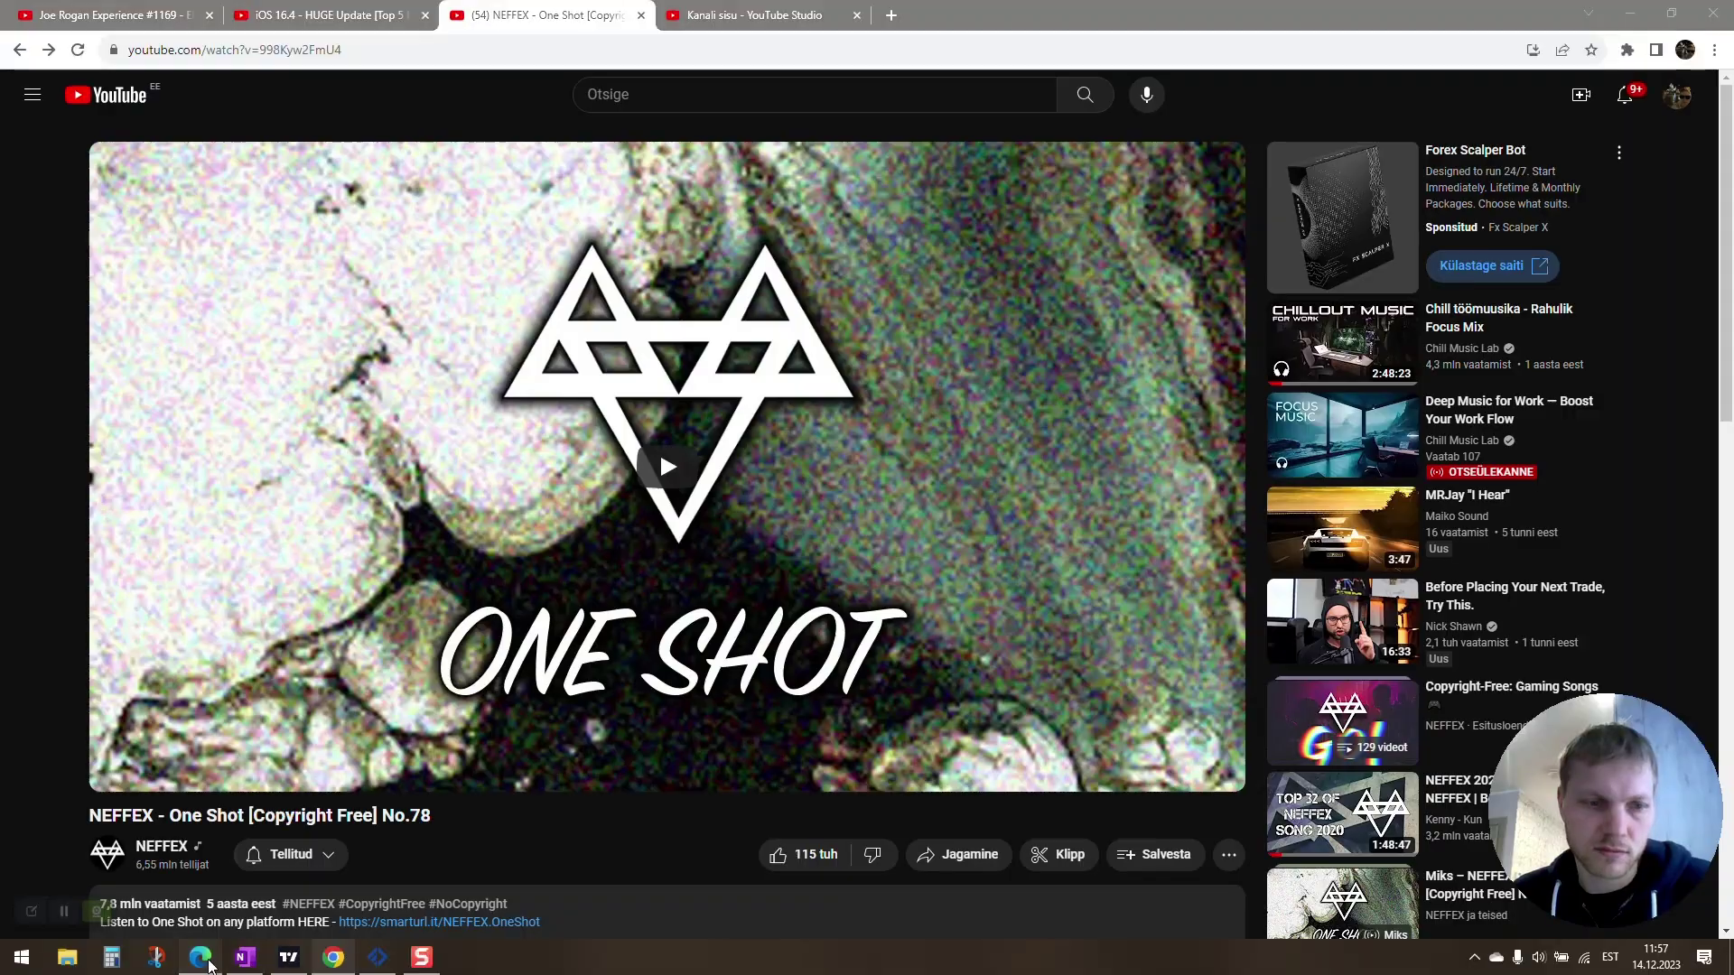
pyautogui.click(208, 963)
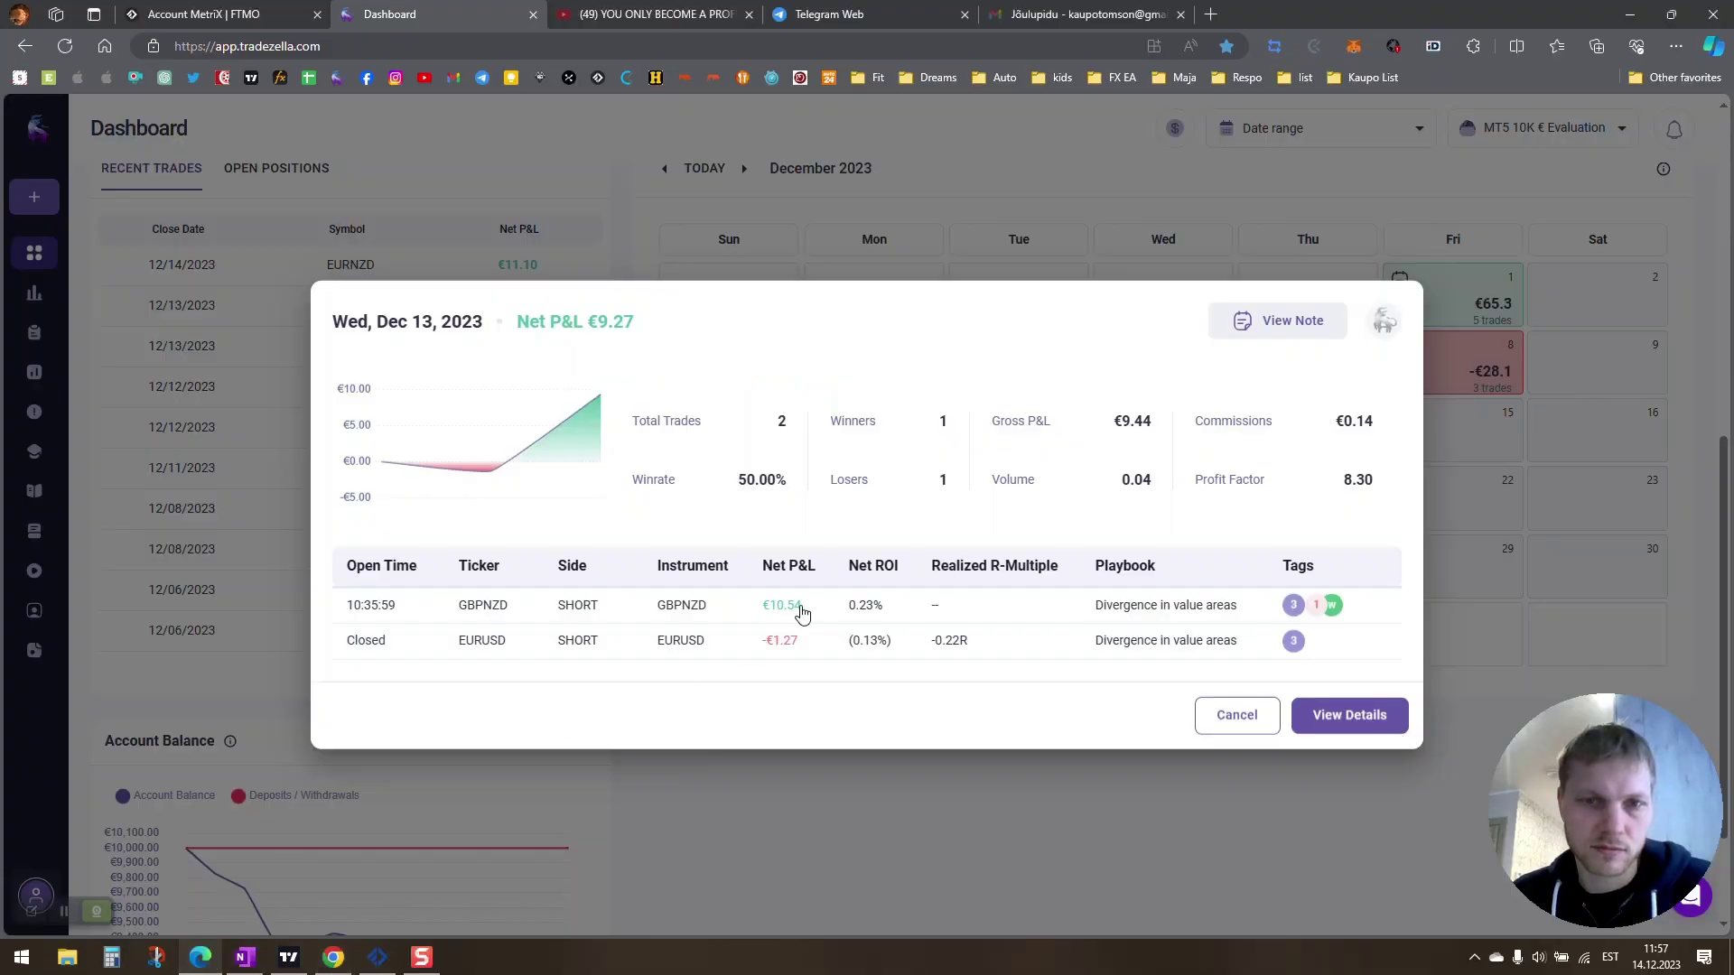
pyautogui.click(1238, 727)
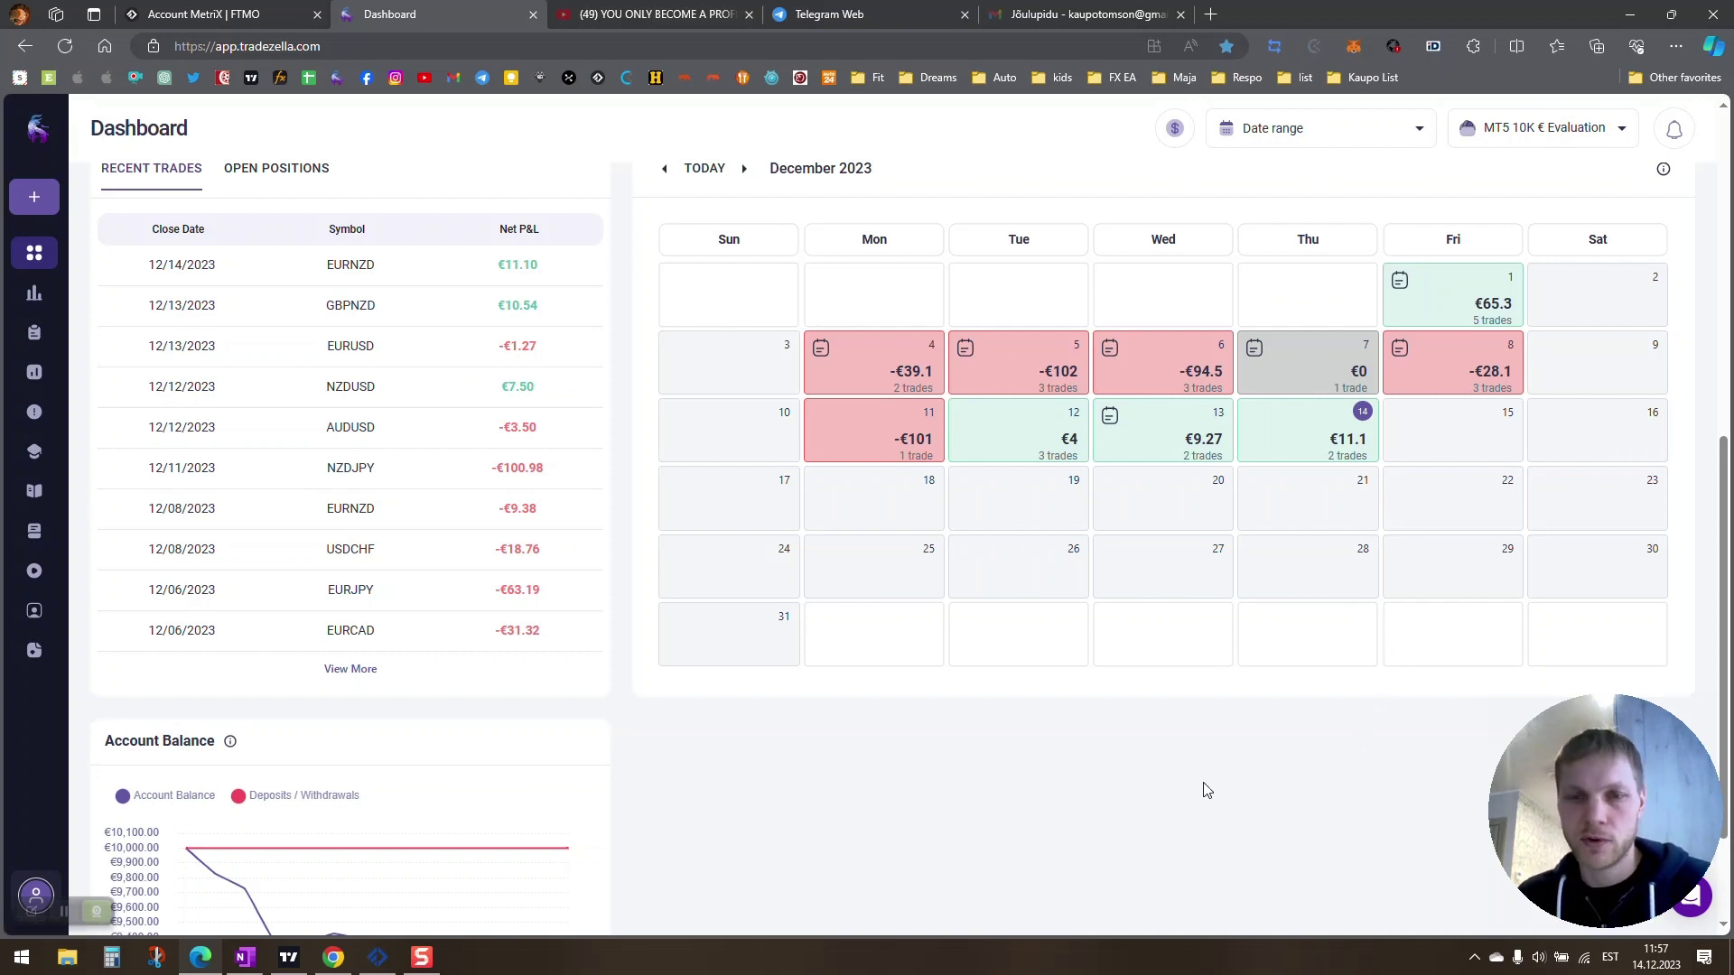
# - Review the Dec 12, 13 and 14 day summaries in turn, returning to the December calendar
pyautogui.click(1066, 451)
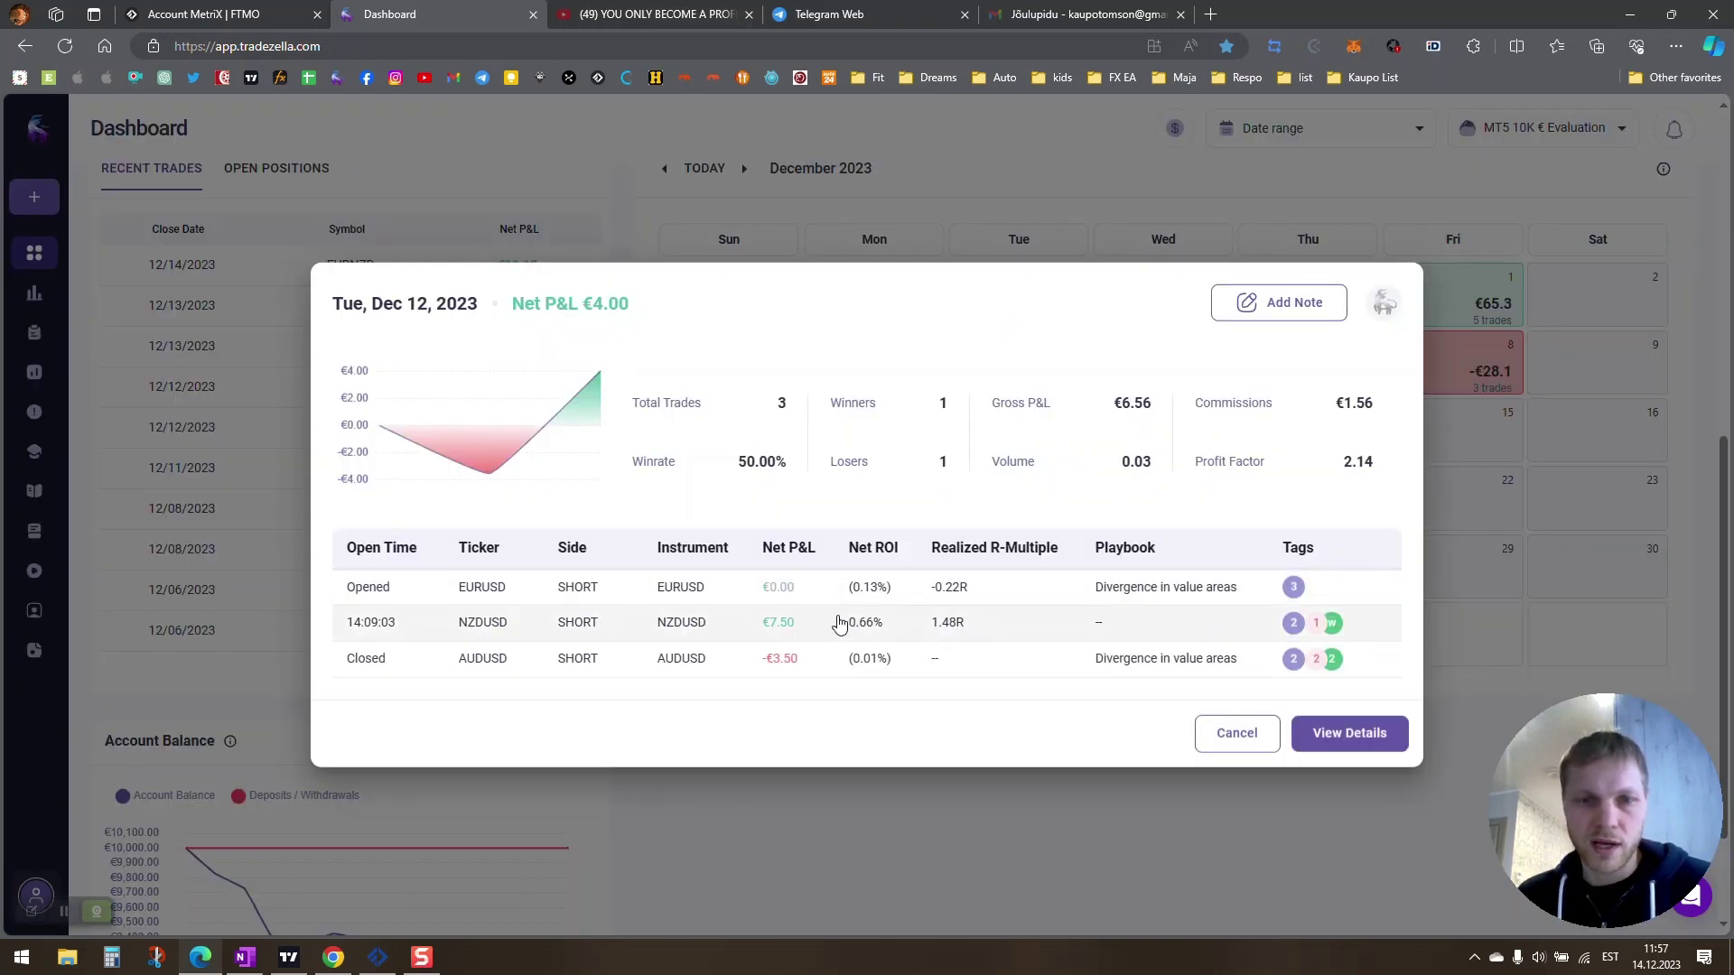
pyautogui.click(1236, 733)
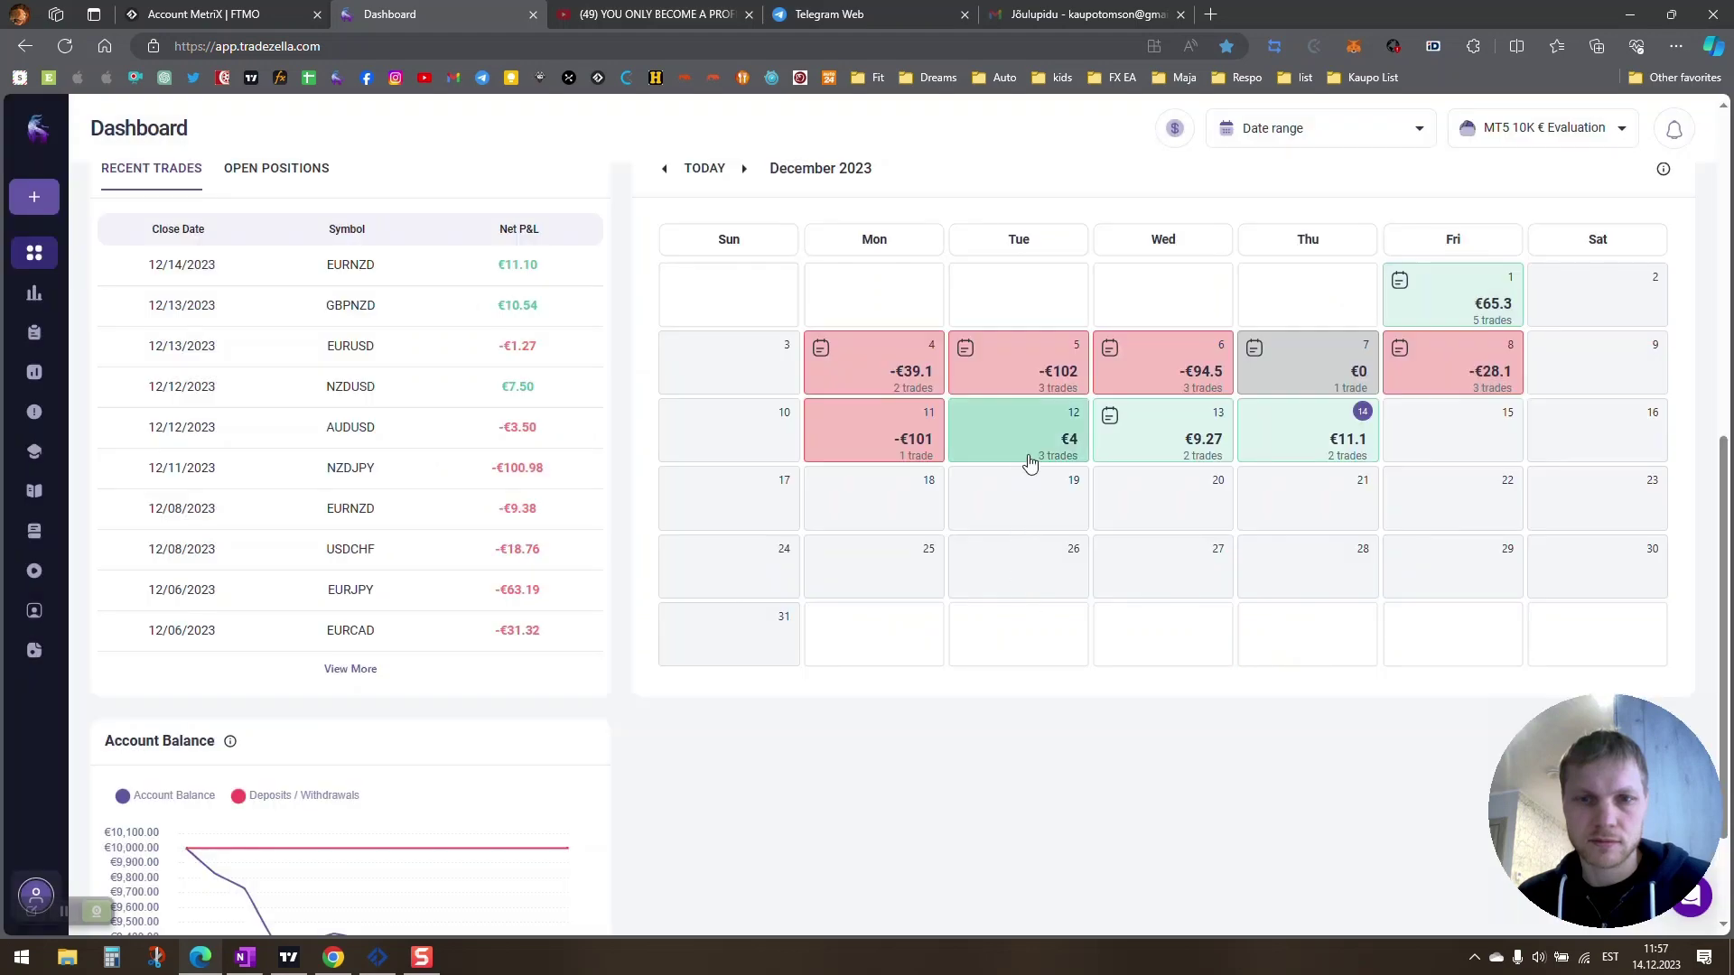
pyautogui.click(1195, 441)
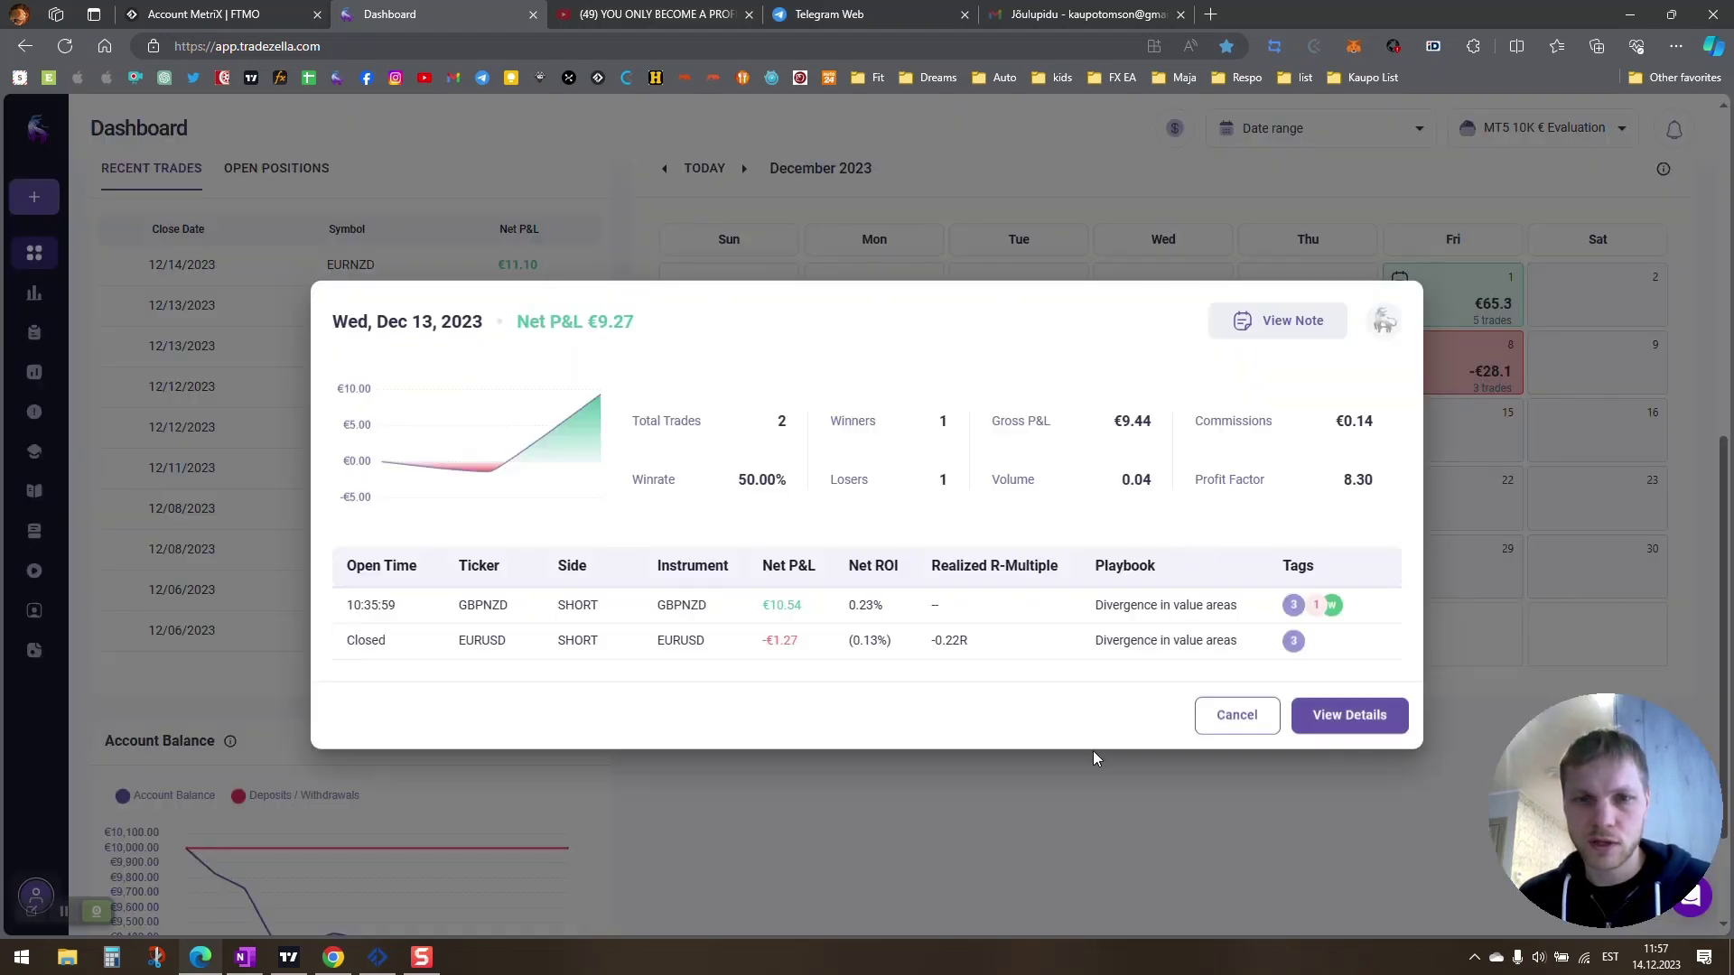
pyautogui.click(1231, 714)
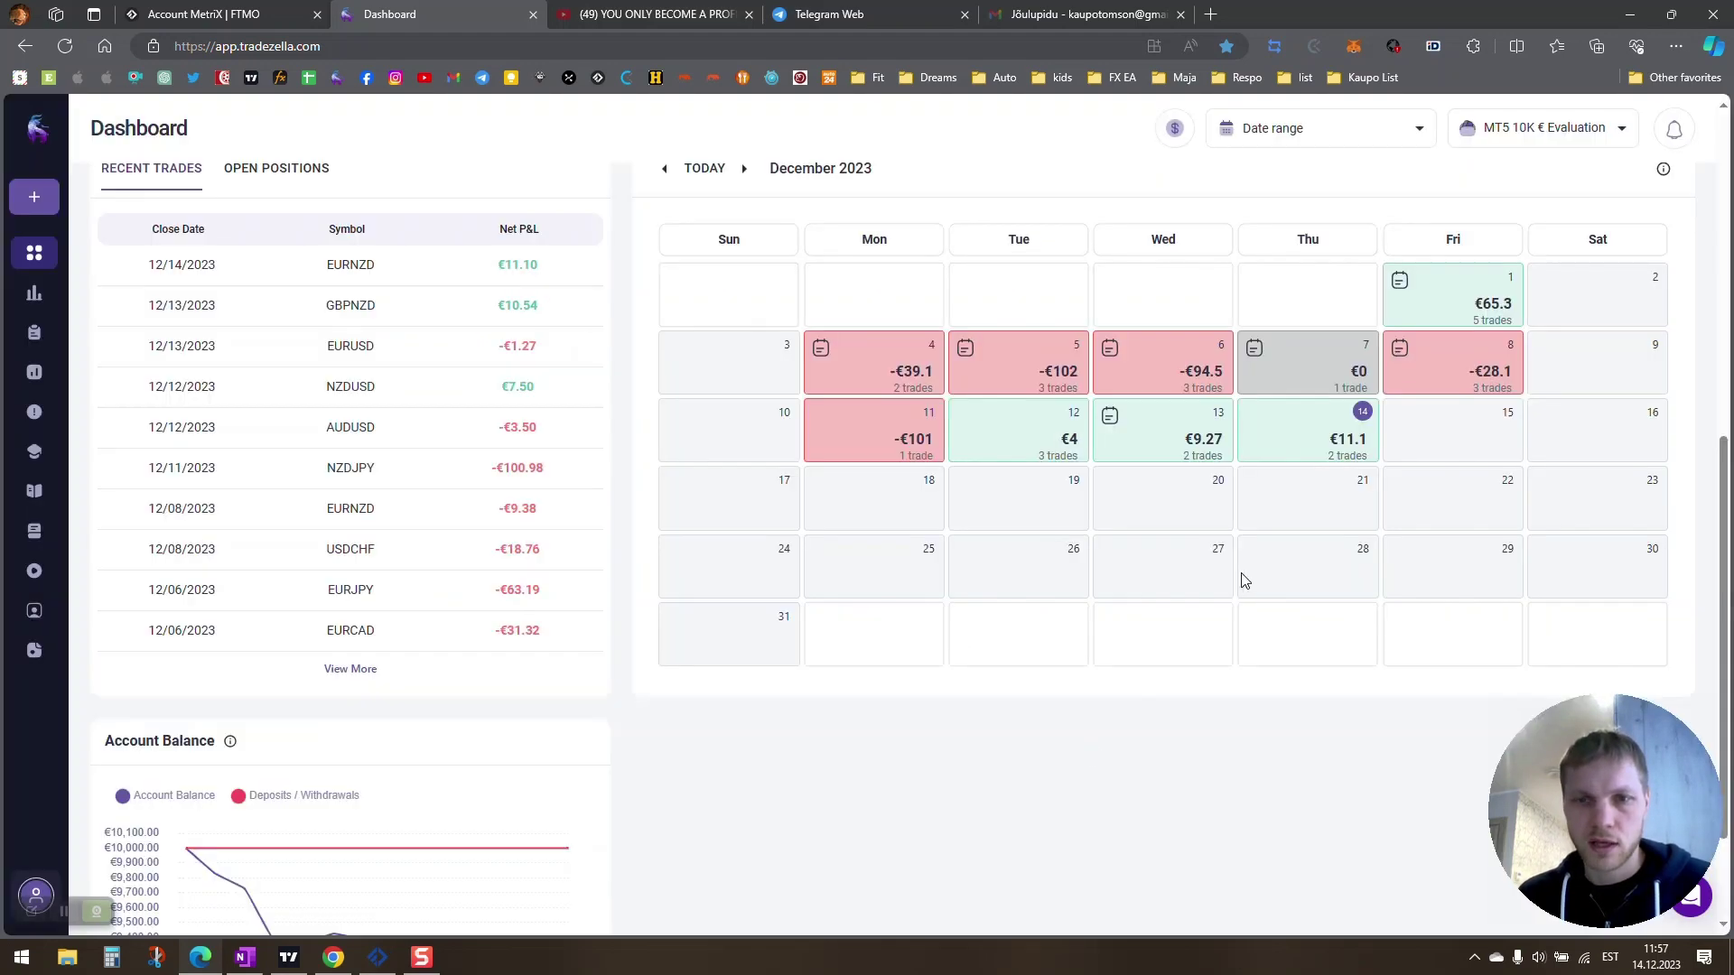
pyautogui.click(1368, 432)
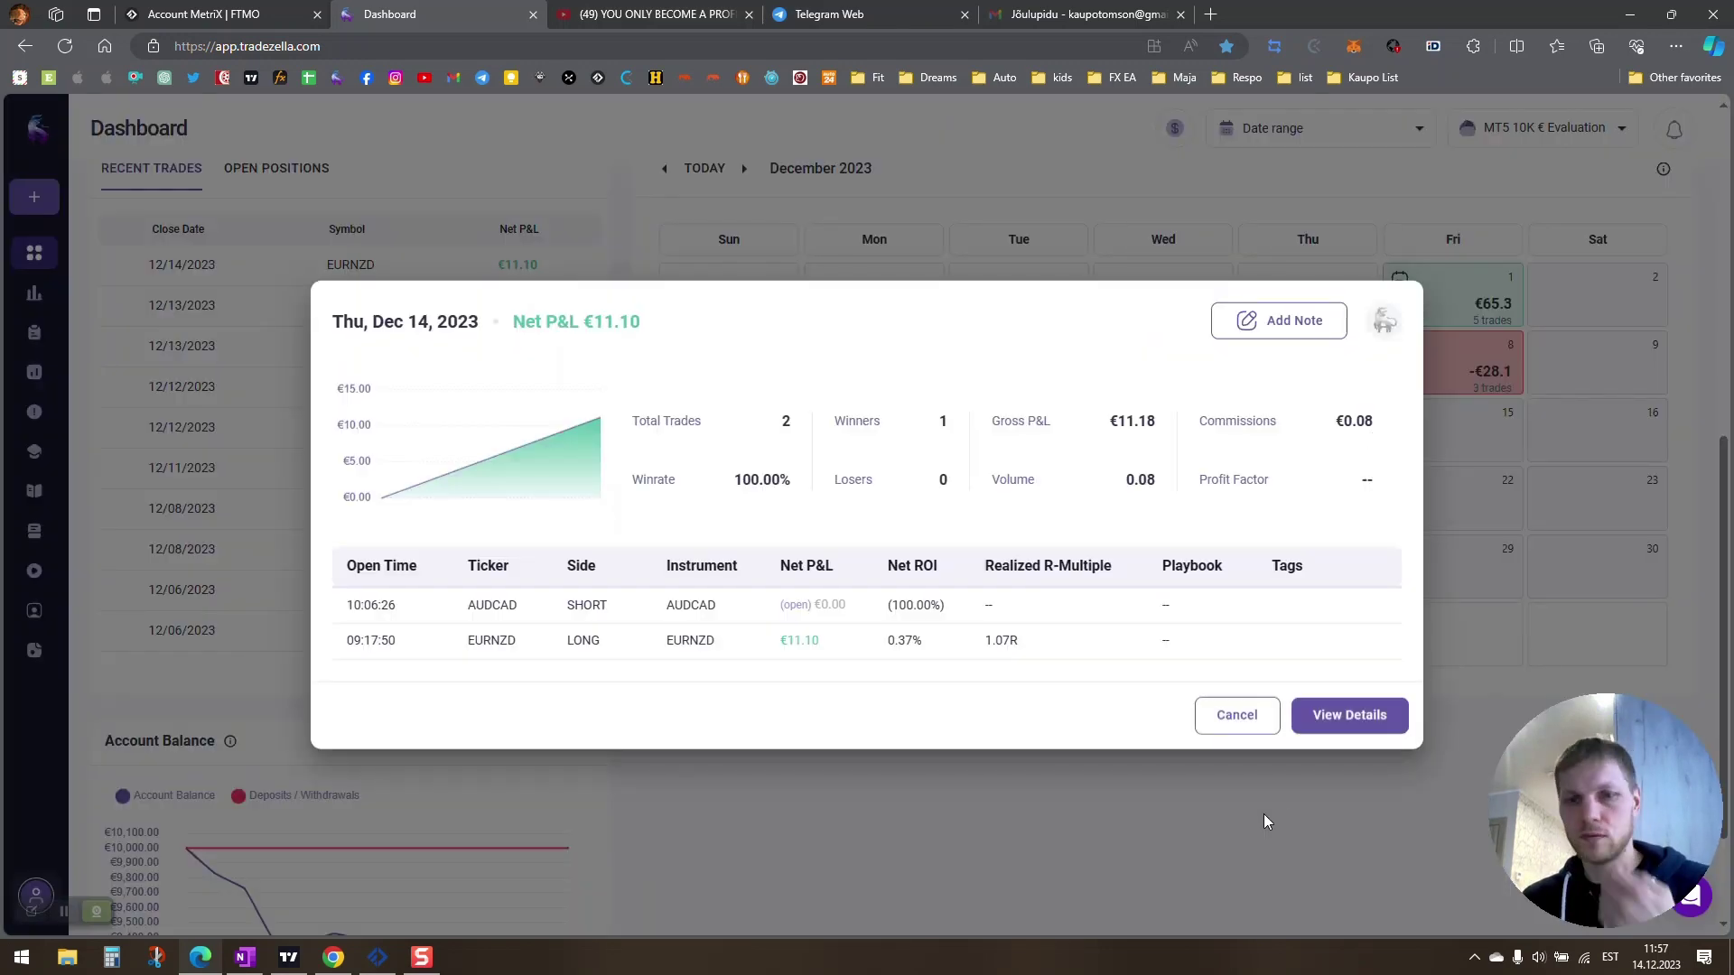
pyautogui.click(1265, 815)
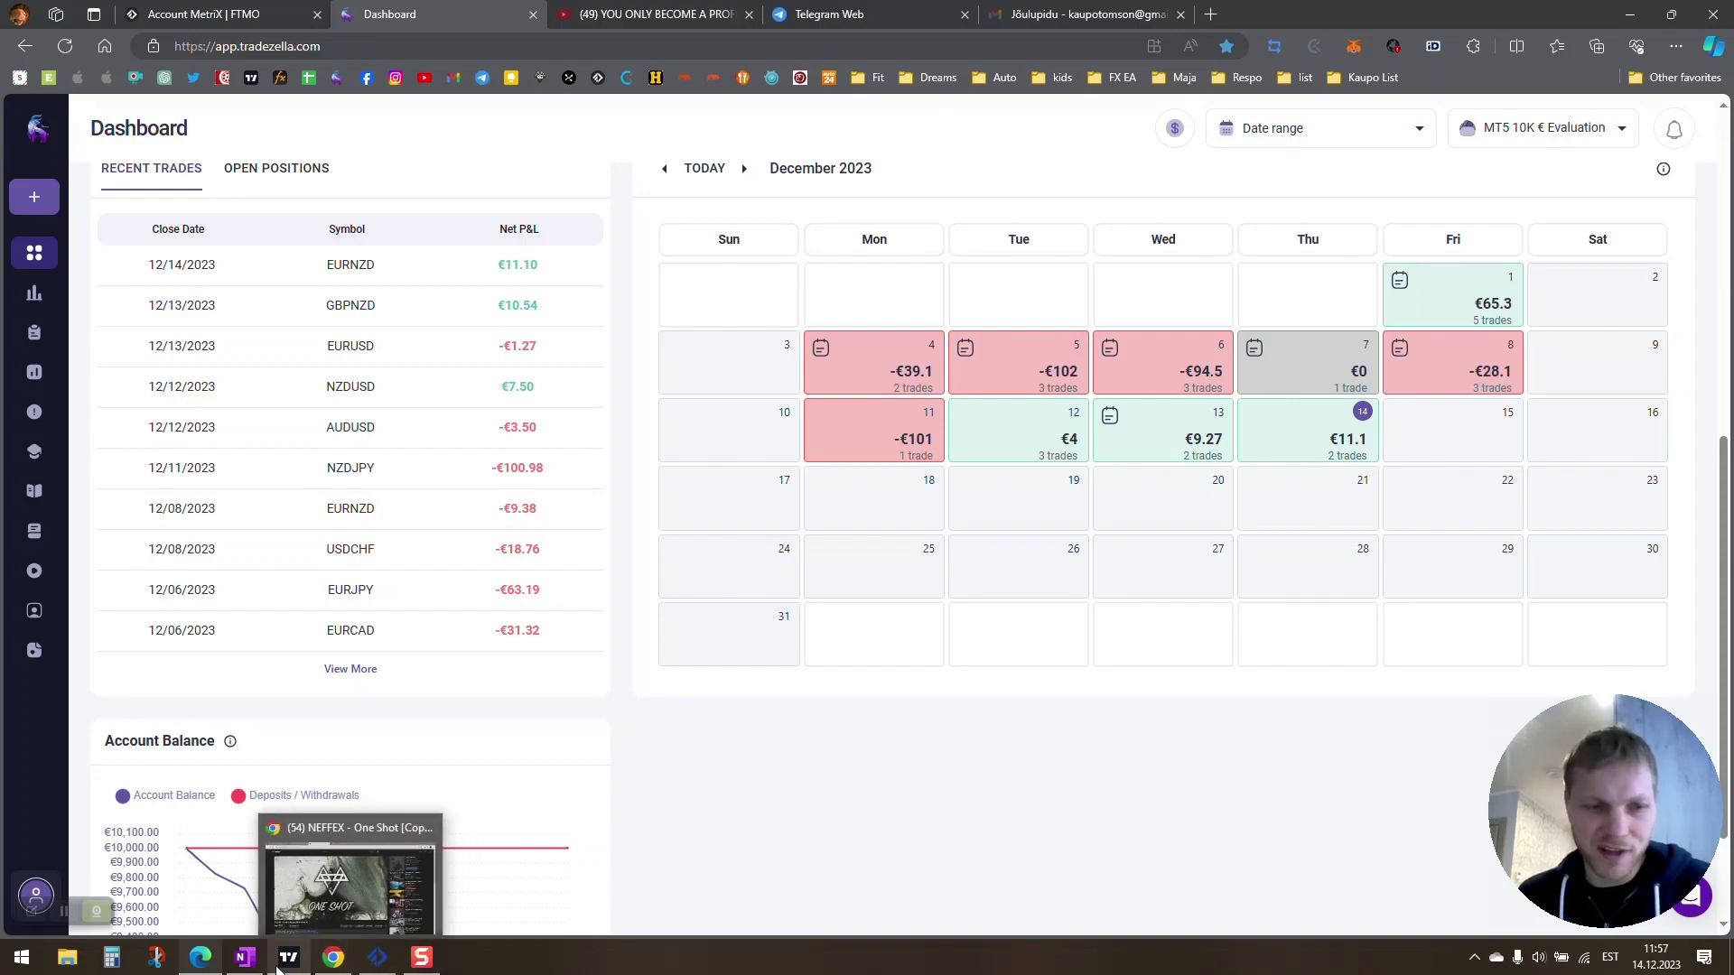
# - Bring back the AUDCAD 1-hour chart and shift it left to leave space after the latest candles
pyautogui.click(333, 957)
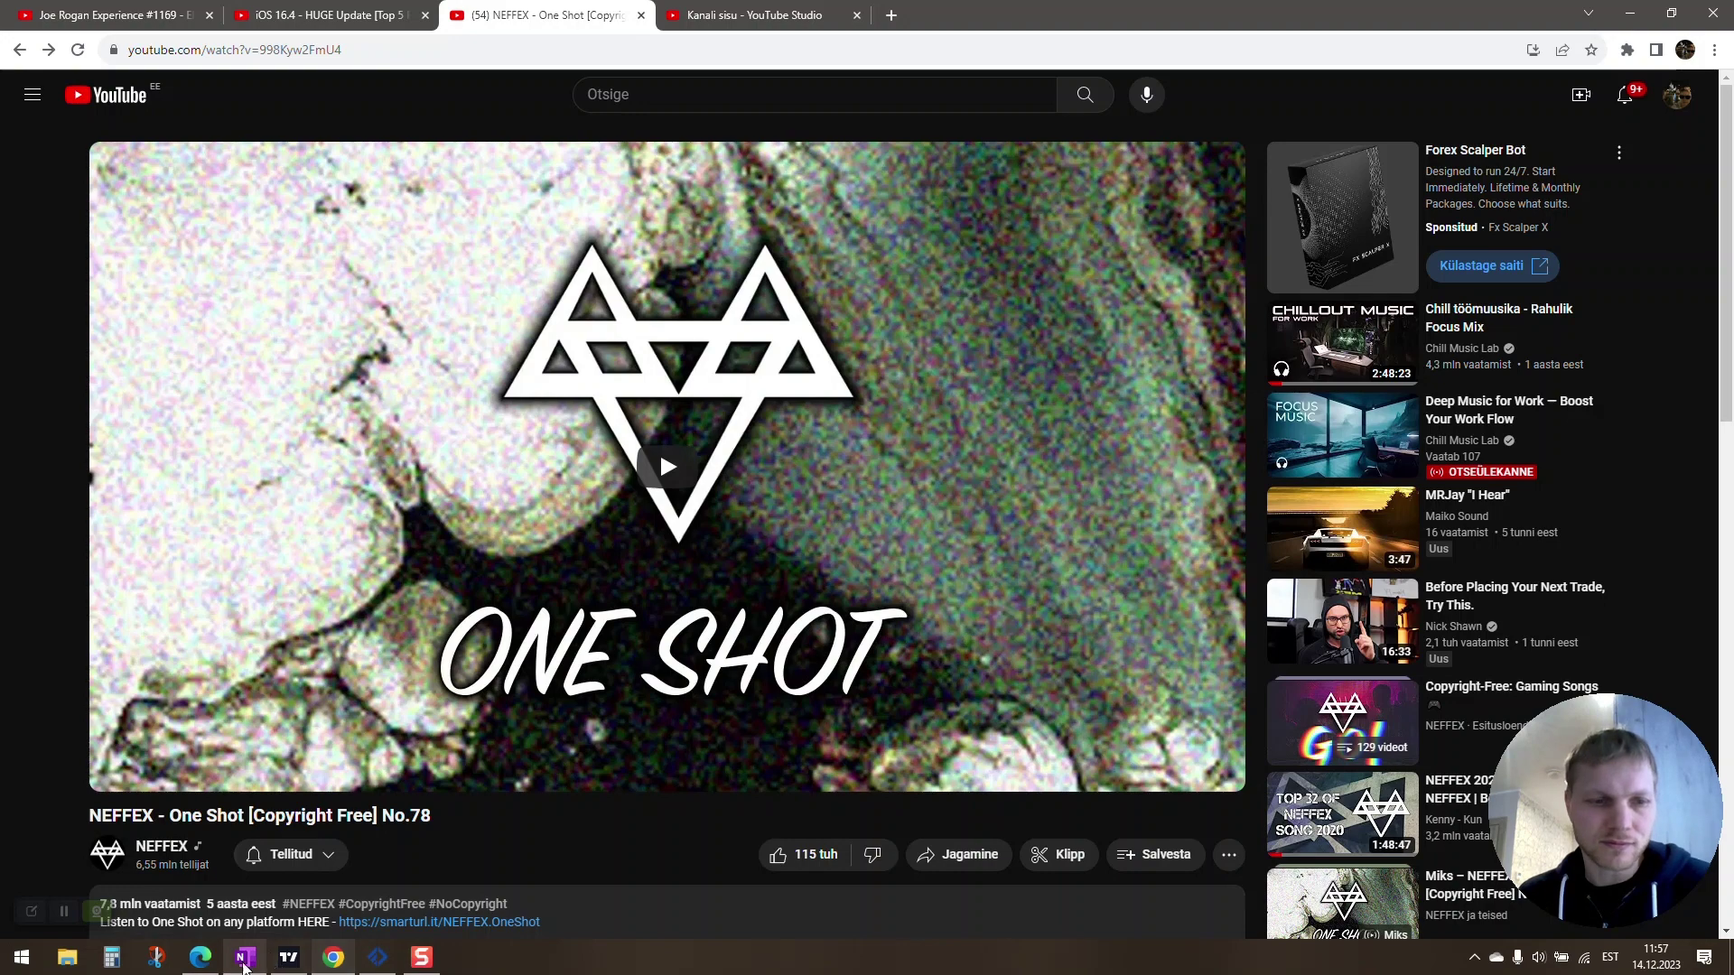
pyautogui.click(306, 965)
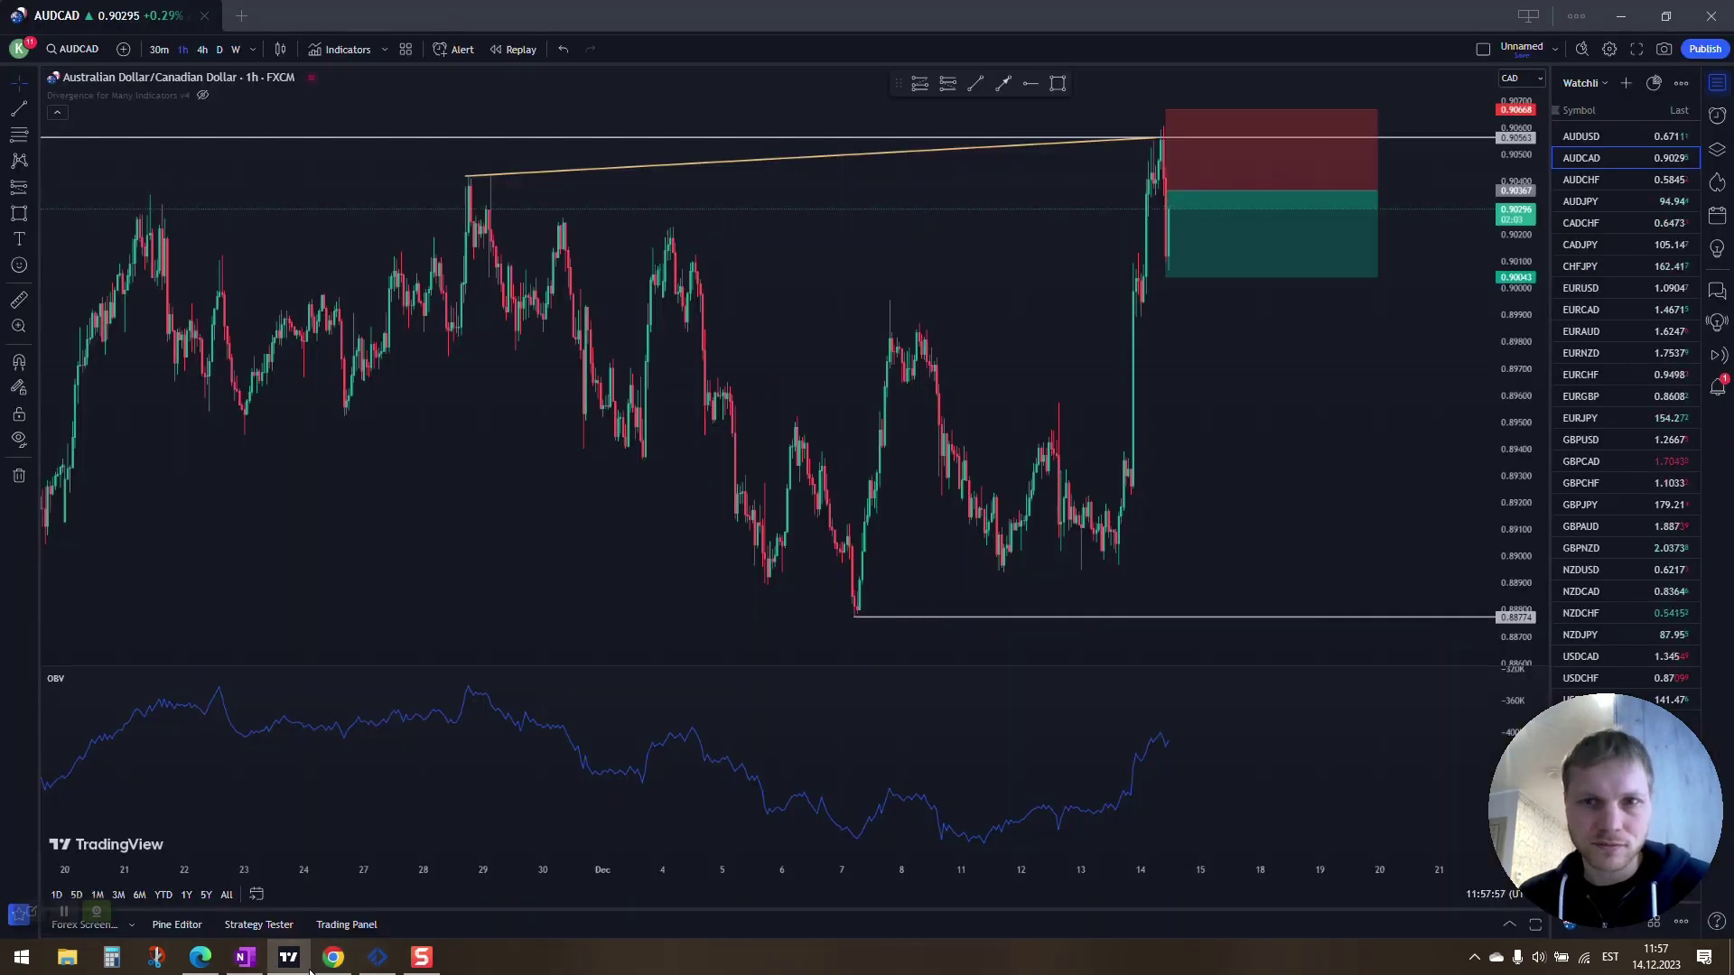
pyautogui.moveTo(1177, 424); pyautogui.dragTo(1043, 436)
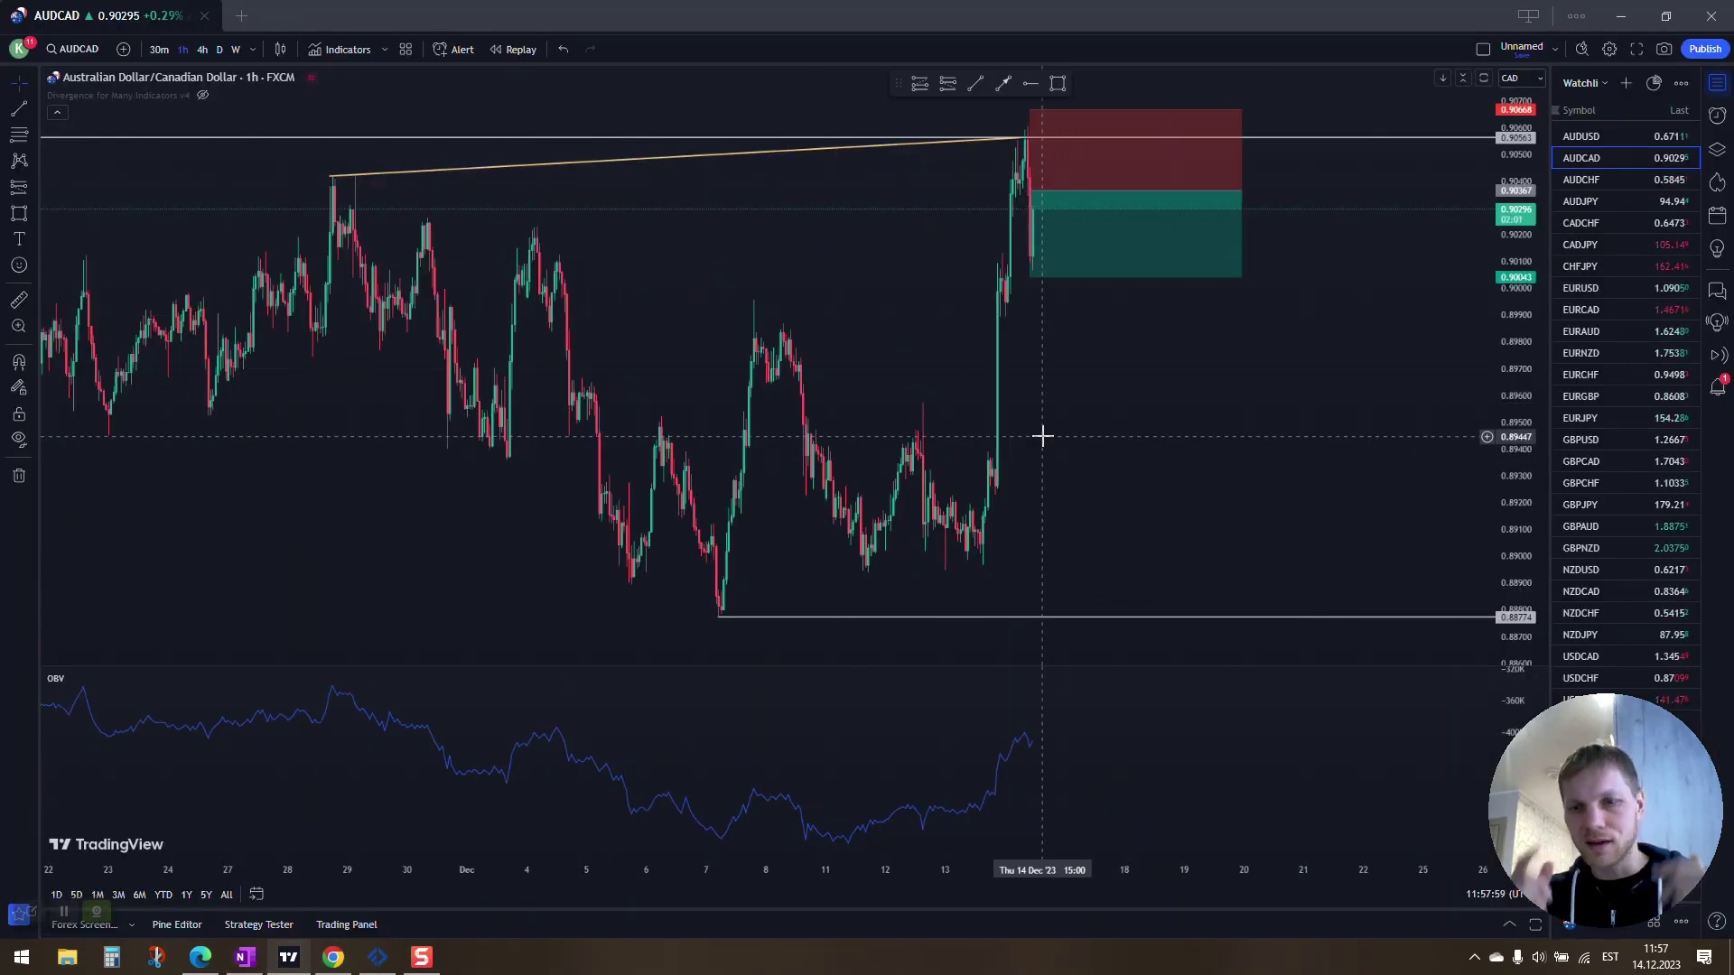